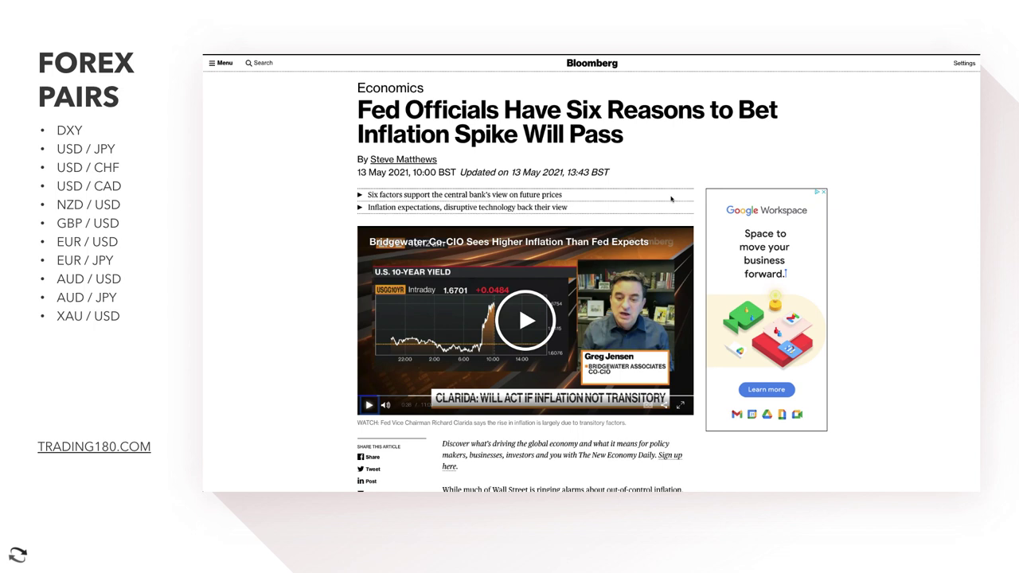
- Read the Bloomberg article on the Fed's inflation reasoning, highlighting the paragraph about the new policy framework
{"action": "scroll", "coordinate": [670, 199], "scroll_direction": "down", "scroll_amount": 1}
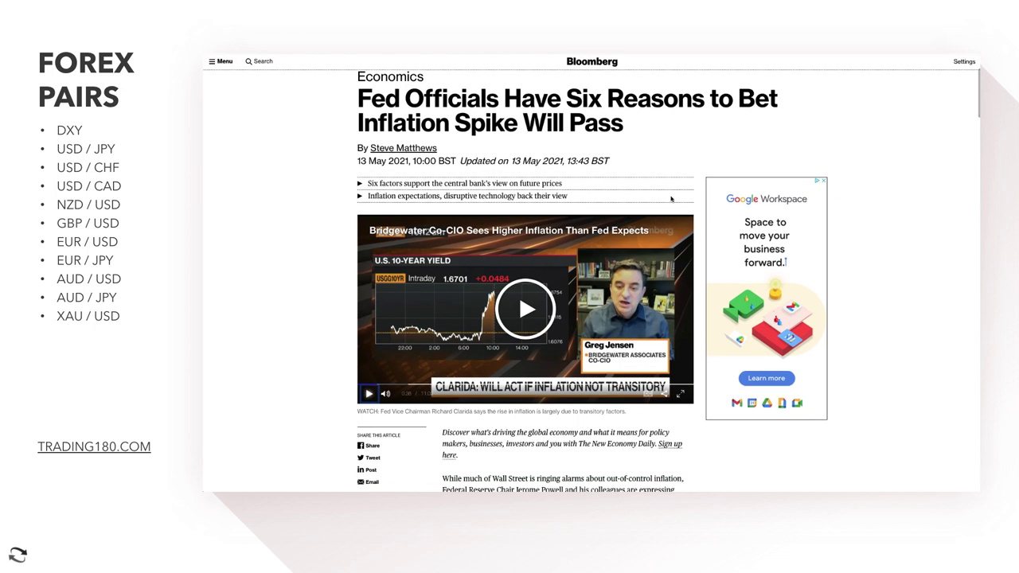
{"action": "scroll", "coordinate": [671, 199], "scroll_direction": "down", "scroll_amount": 3}
{"action": "scroll", "coordinate": [671, 199], "scroll_direction": "down", "scroll_amount": 10}
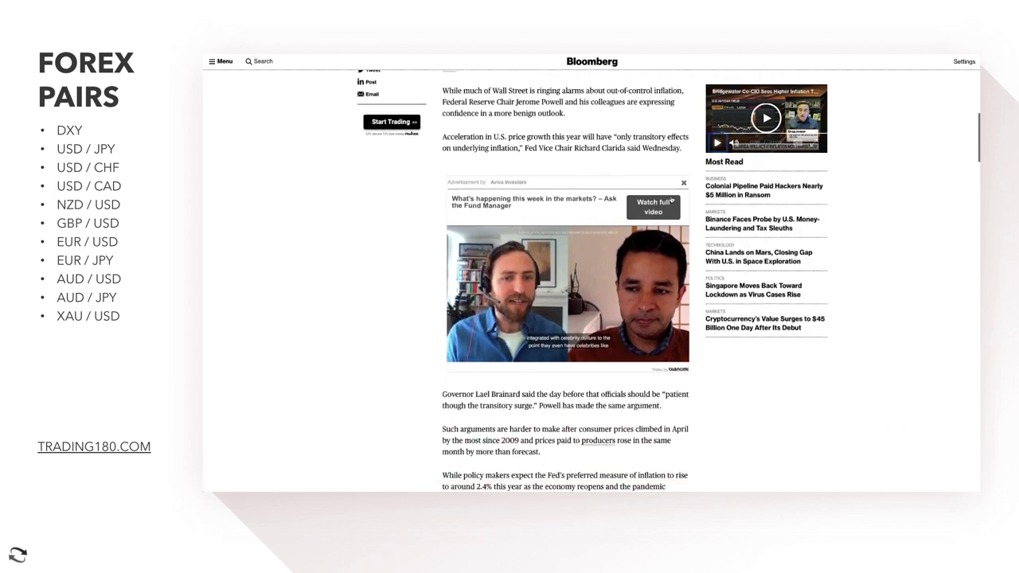
{"action": "scroll", "coordinate": [632, 300], "scroll_direction": "down", "scroll_amount": 8}
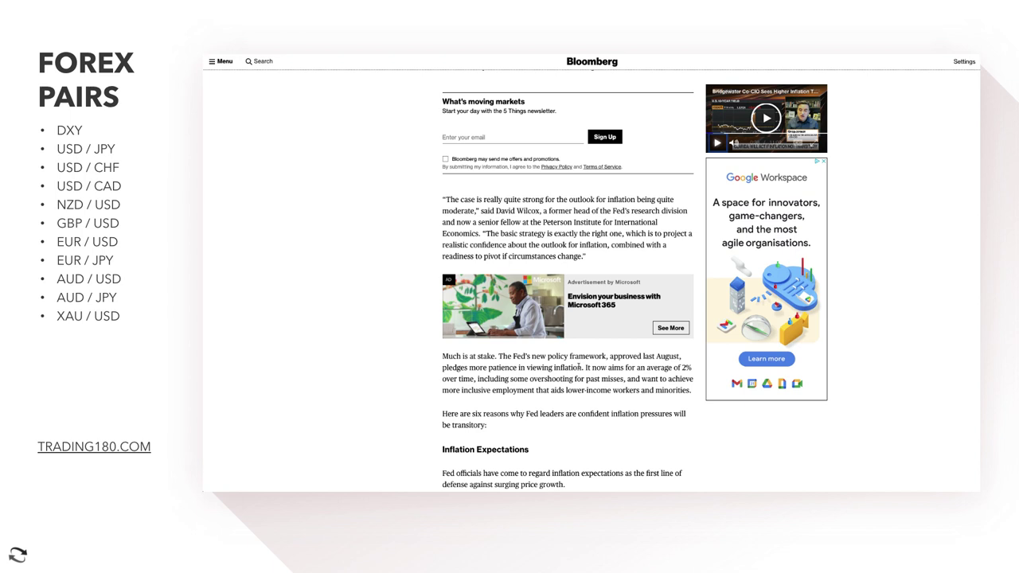
{"action": "scroll", "coordinate": [557, 350], "scroll_direction": "down", "scroll_amount": 1}
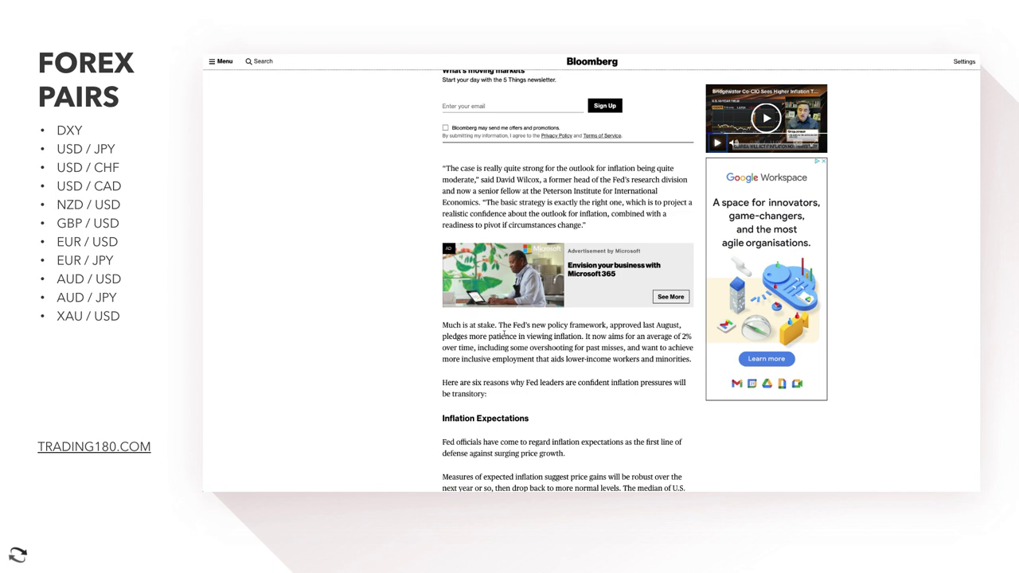
{"action": "left_click_drag", "start_coordinate": [441, 325], "coordinate": [681, 359]}
{"action": "scroll", "coordinate": [621, 393], "scroll_direction": "down", "scroll_amount": 3}
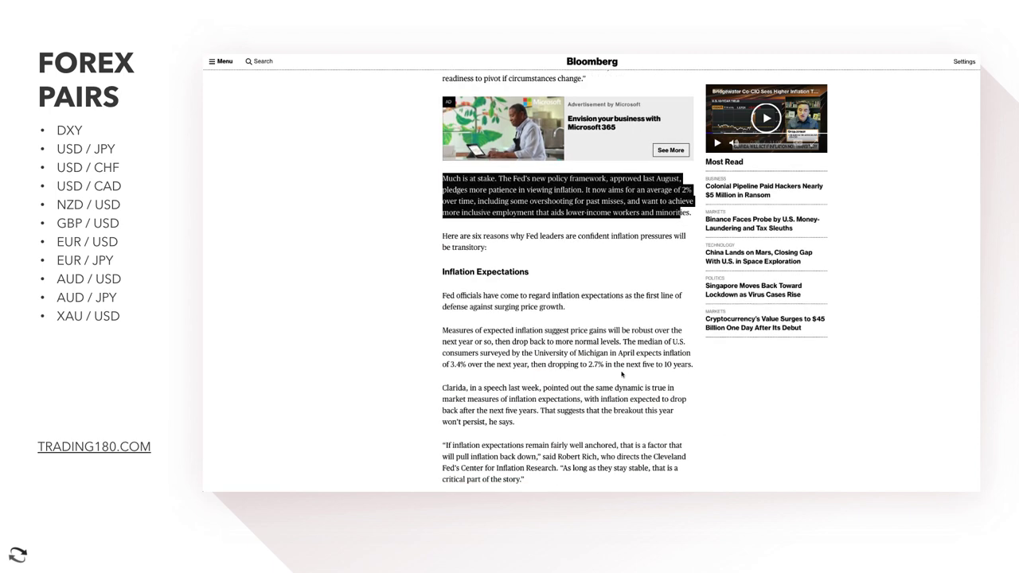
{"action": "scroll", "coordinate": [621, 374], "scroll_direction": "up", "scroll_amount": 15}
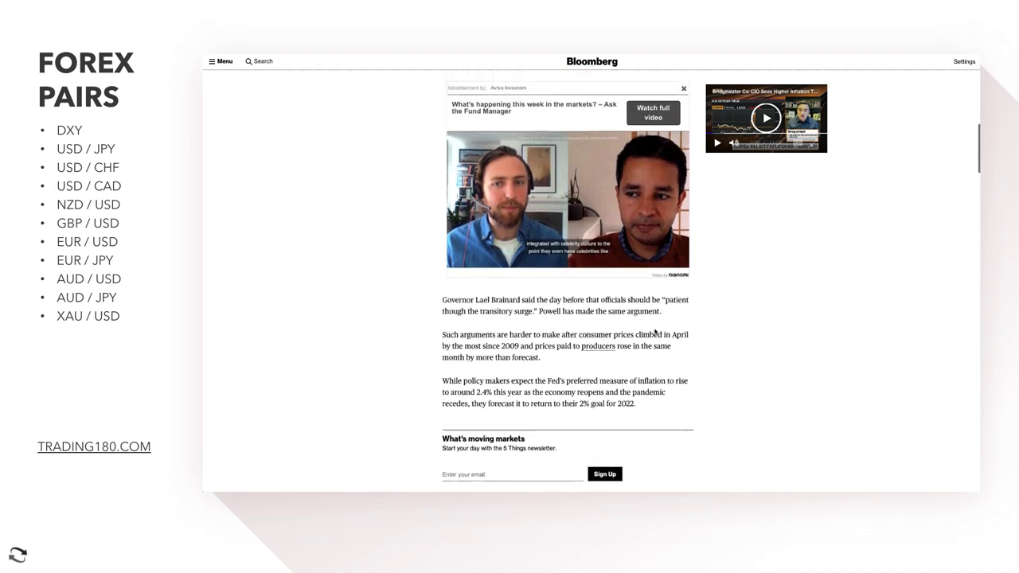
{"action": "scroll", "coordinate": [605, 382], "scroll_direction": "up", "scroll_amount": 1}
{"action": "scroll", "coordinate": [595, 413], "scroll_direction": "down", "scroll_amount": 1}
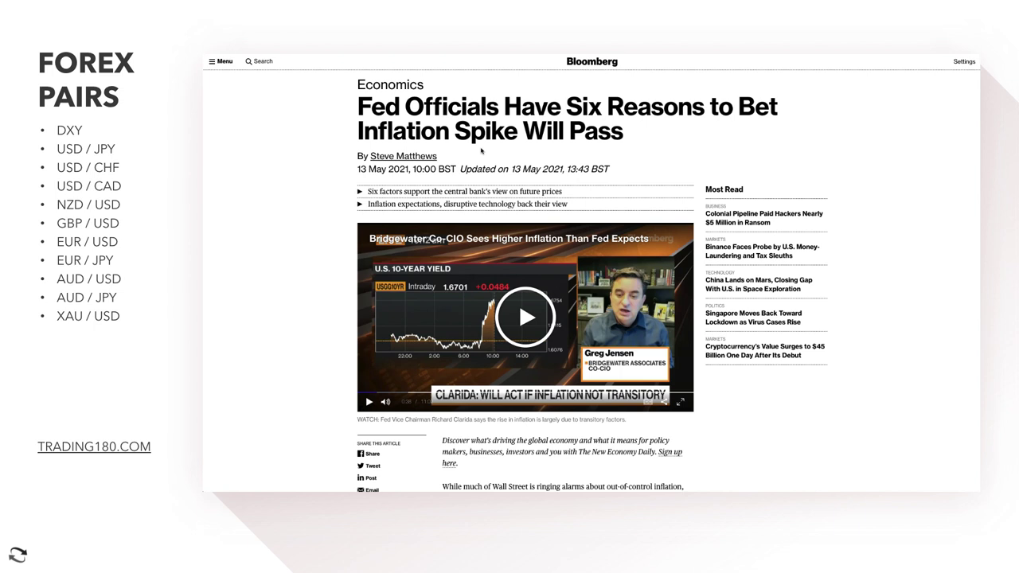
- Switch to the TradingView DXY daily chart and brush a projected price path from the latest candle, deleting the first sketch before redrawing
{"action": "left_click", "coordinate": [410, 54]}
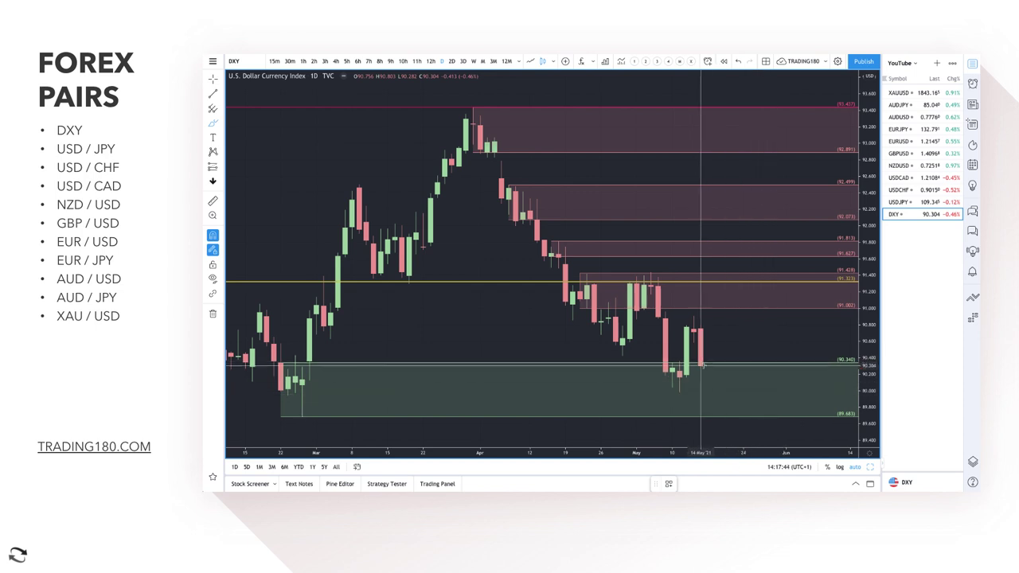
{"action": "mouse_move", "coordinate": [703, 365]}
{"action": "left_mouse_down"}
{"action": "mouse_move", "coordinate": [723, 310]}
{"action": "mouse_move", "coordinate": [739, 303]}
{"action": "mouse_move", "coordinate": [784, 338]}
{"action": "left_mouse_up"}
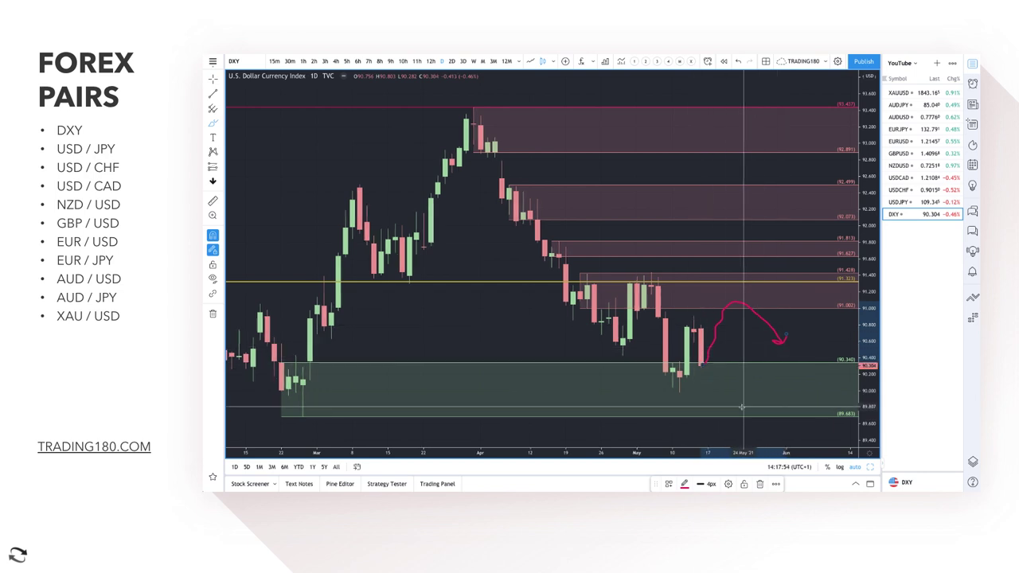
{"action": "scroll", "coordinate": [741, 406], "scroll_direction": "down", "scroll_amount": 3}
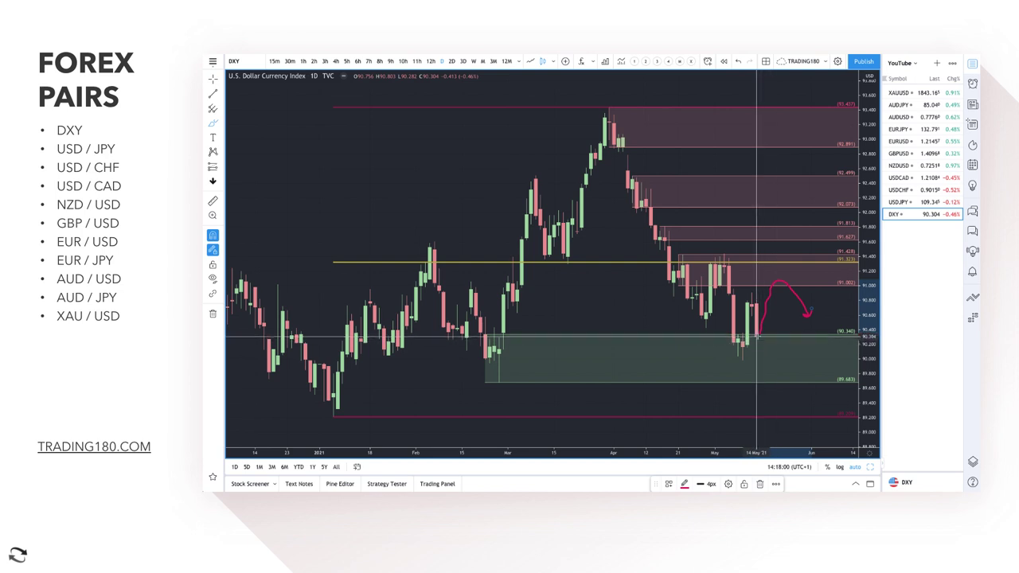
{"action": "key", "text": "Delete"}
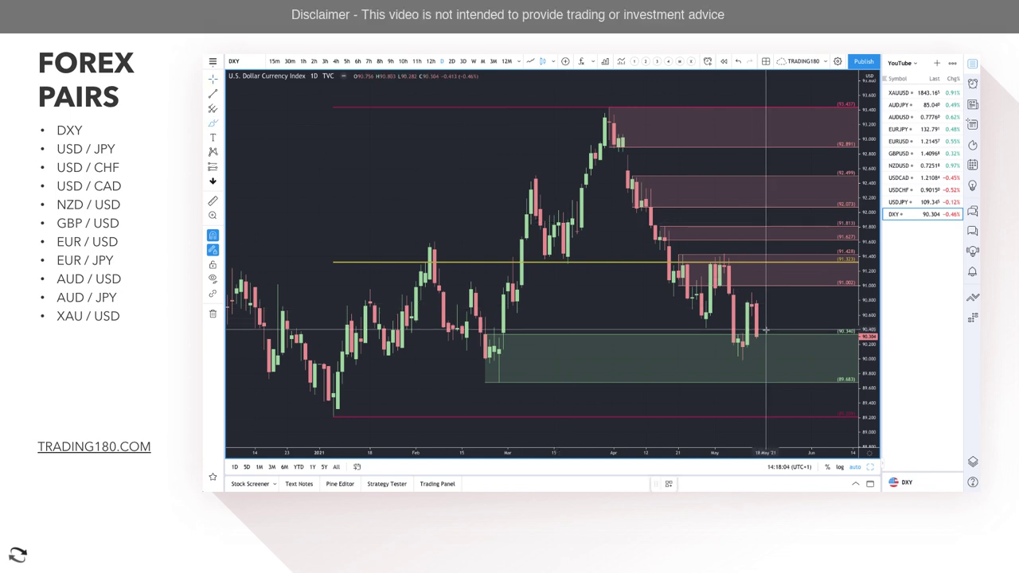
{"action": "mouse_move", "coordinate": [769, 339]}
{"action": "left_mouse_down"}
{"action": "mouse_move", "coordinate": [776, 345]}
{"action": "mouse_move", "coordinate": [756, 344]}
{"action": "mouse_move", "coordinate": [812, 298]}
{"action": "left_mouse_up"}
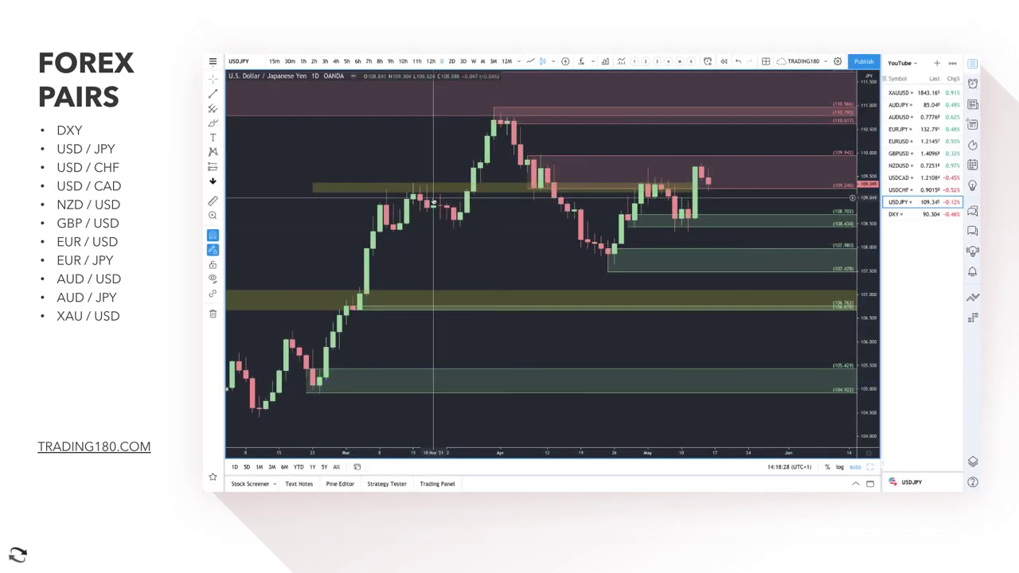
- On the USDJPY chart, reshape the upper demand zone to span 108.811 to 108.336 and handwrite -0.1% in the blank area with the Brush
{"action": "mouse_move", "coordinate": [623, 224]}
{"action": "left_mouse_down"}
{"action": "mouse_move", "coordinate": [675, 231]}
{"action": "mouse_move", "coordinate": [676, 209]}
{"action": "left_mouse_up"}
{"action": "left_click", "coordinate": [688, 209]}
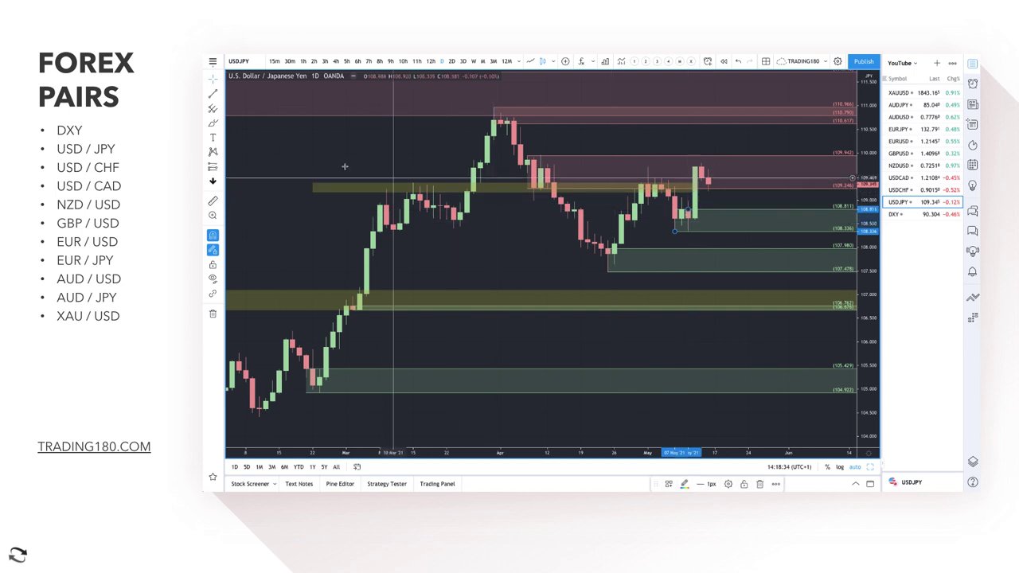
{"action": "left_click", "coordinate": [212, 125]}
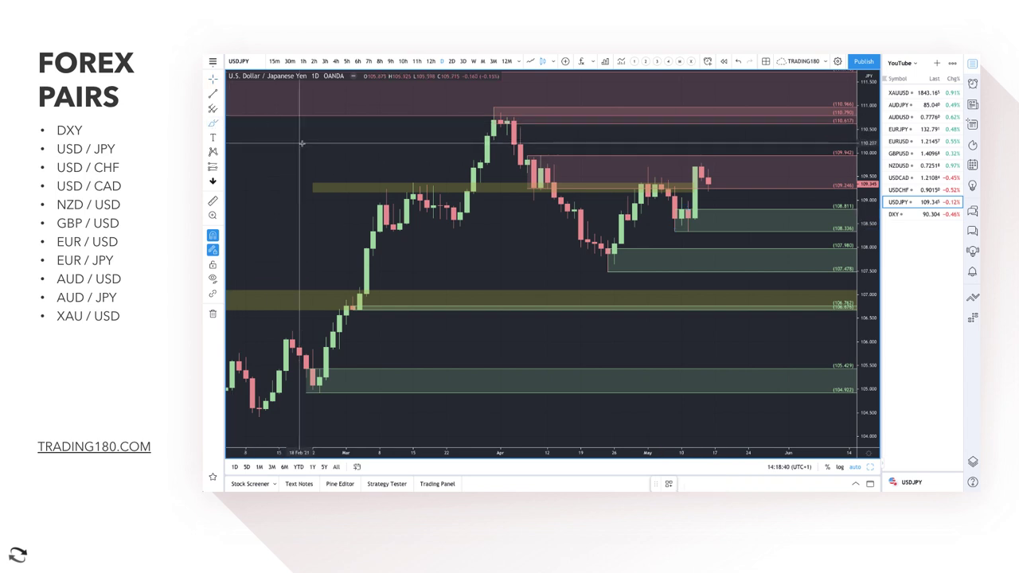
{"action": "mouse_move", "coordinate": [317, 143]}
{"action": "left_mouse_down"}
{"action": "mouse_move", "coordinate": [336, 152]}
{"action": "mouse_move", "coordinate": [329, 150]}
{"action": "left_mouse_up"}
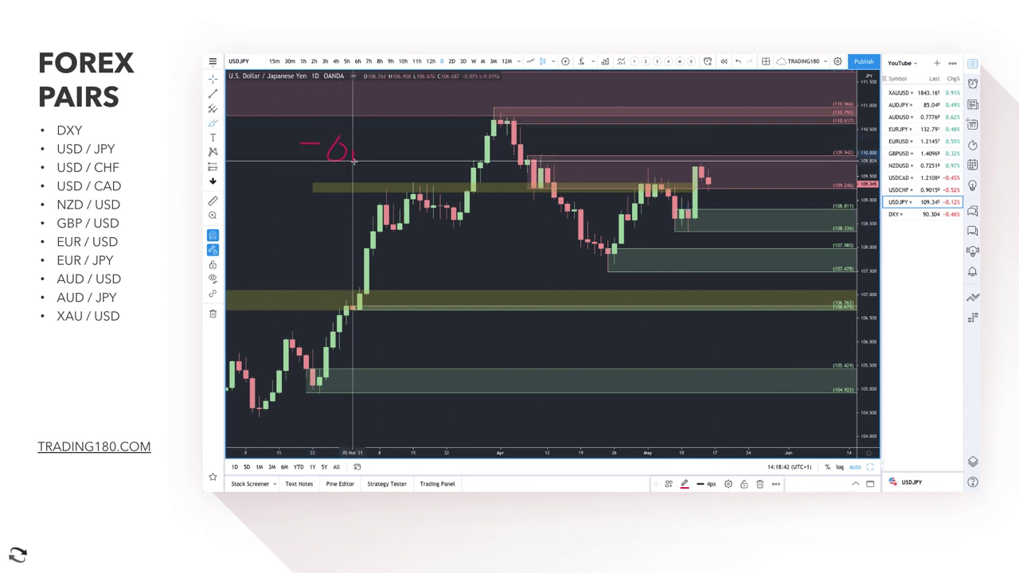
{"action": "mouse_move", "coordinate": [390, 167]}
{"action": "left_mouse_down"}
{"action": "mouse_move", "coordinate": [418, 133]}
{"action": "mouse_move", "coordinate": [392, 142]}
{"action": "mouse_move", "coordinate": [419, 159]}
{"action": "left_mouse_up"}
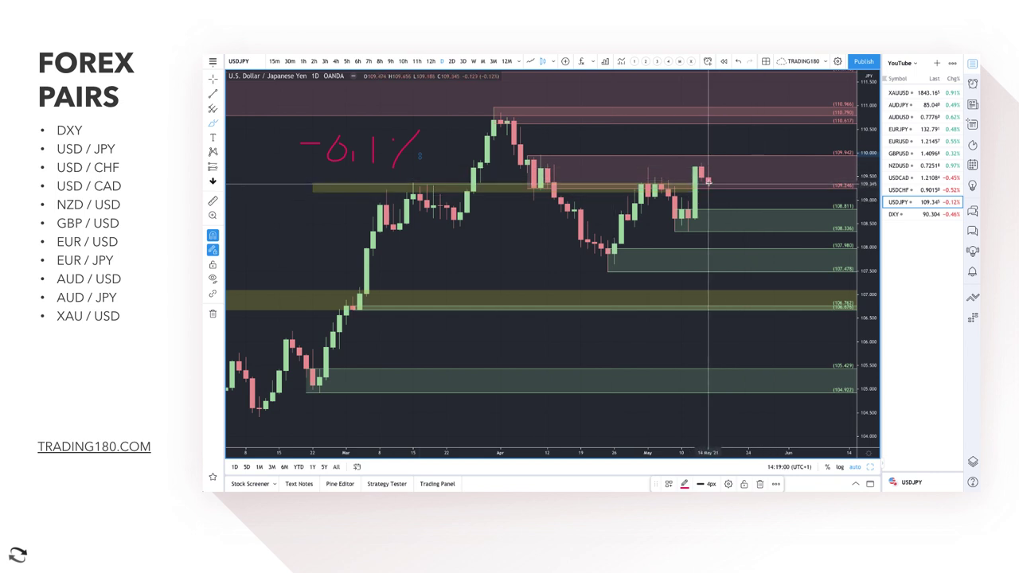
- Circle the latest USDJPY high and the supply zone at 110.966 with the Brush, adding a downward arrow from each
{"action": "scroll", "coordinate": [720, 188], "scroll_direction": "up", "scroll_amount": 1}
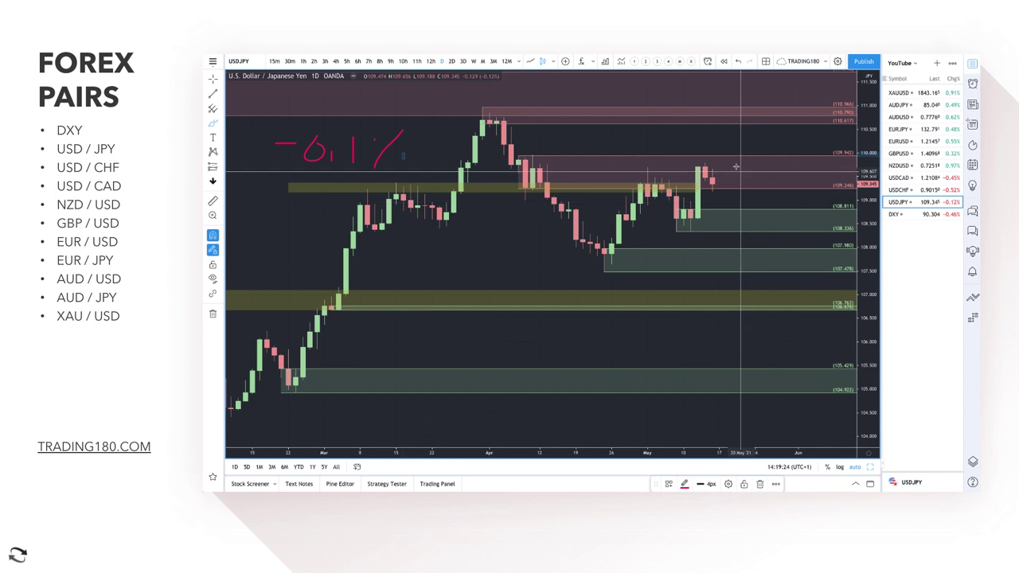
{"action": "mouse_move", "coordinate": [698, 162]}
{"action": "left_mouse_down"}
{"action": "mouse_move", "coordinate": [700, 185]}
{"action": "mouse_move", "coordinate": [714, 152]}
{"action": "mouse_move", "coordinate": [753, 230]}
{"action": "mouse_move", "coordinate": [760, 220]}
{"action": "left_mouse_up"}
{"action": "mouse_move", "coordinate": [732, 103]}
{"action": "left_mouse_down"}
{"action": "mouse_move", "coordinate": [721, 120]}
{"action": "mouse_move", "coordinate": [755, 129]}
{"action": "left_mouse_up"}
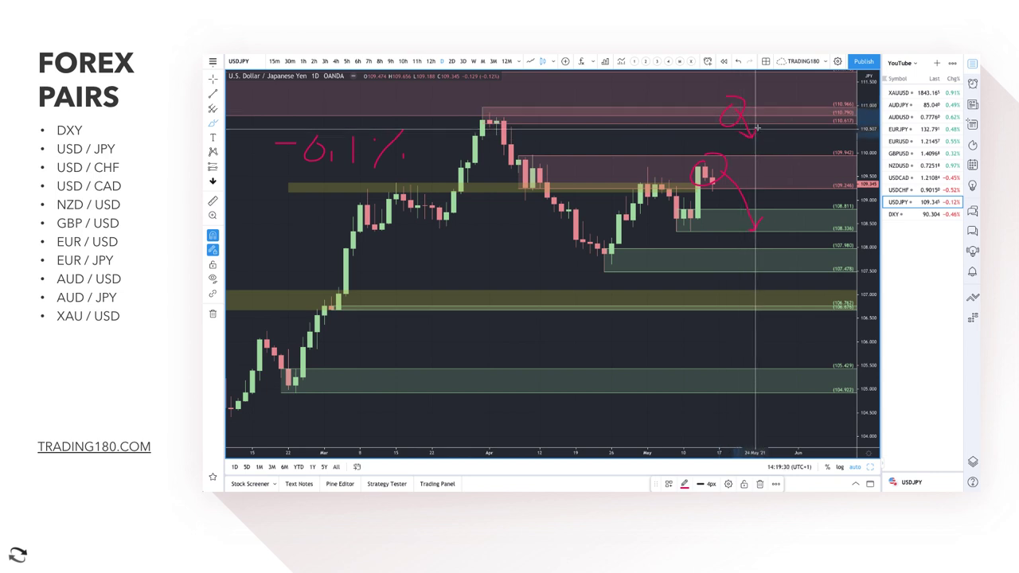
- Delete the large USDJPY supply zone based at 110.790 and brush an upward path from the 107.980 demand zone
{"action": "left_click", "coordinate": [464, 118]}
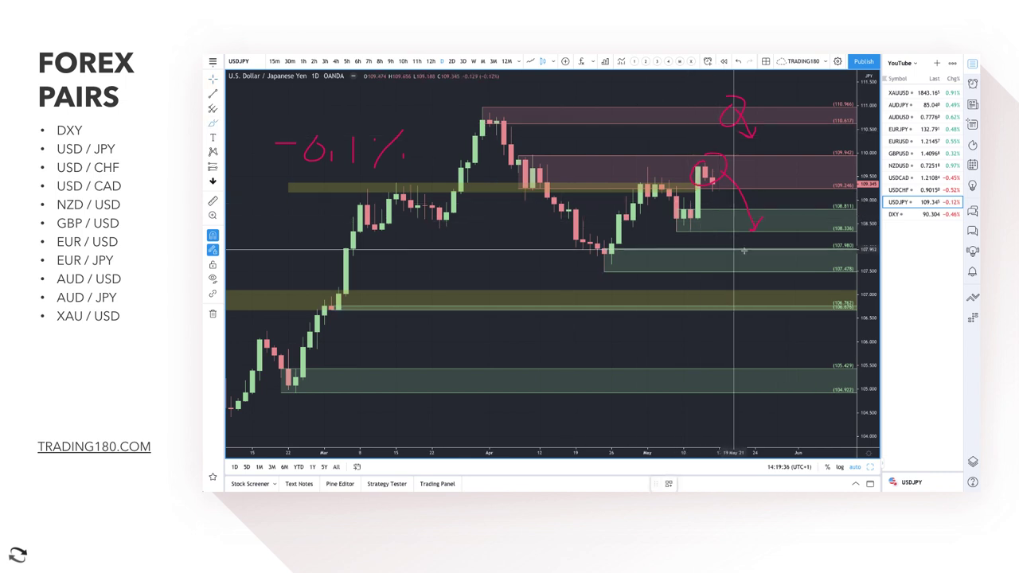
{"action": "left_click_drag", "start_coordinate": [762, 257], "coordinate": [792, 226]}
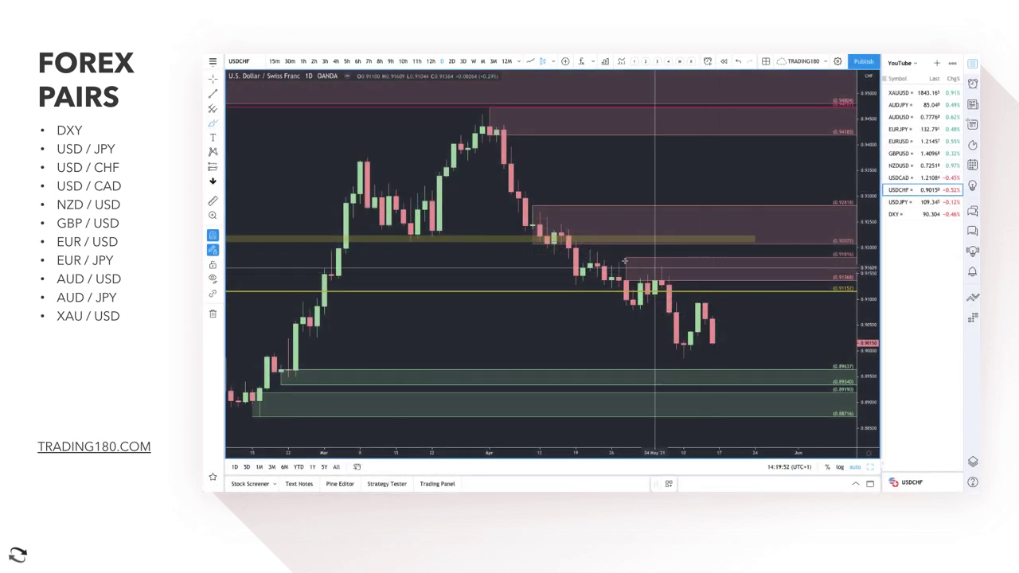
- On the USDCHF chart, extend the supply zone topped at 0.91816 down to 0.91100 and handwrite -0.75 below it with the Brush
{"action": "left_click", "coordinate": [633, 281]}
{"action": "left_click_drag", "start_coordinate": [626, 281], "coordinate": [654, 291]}
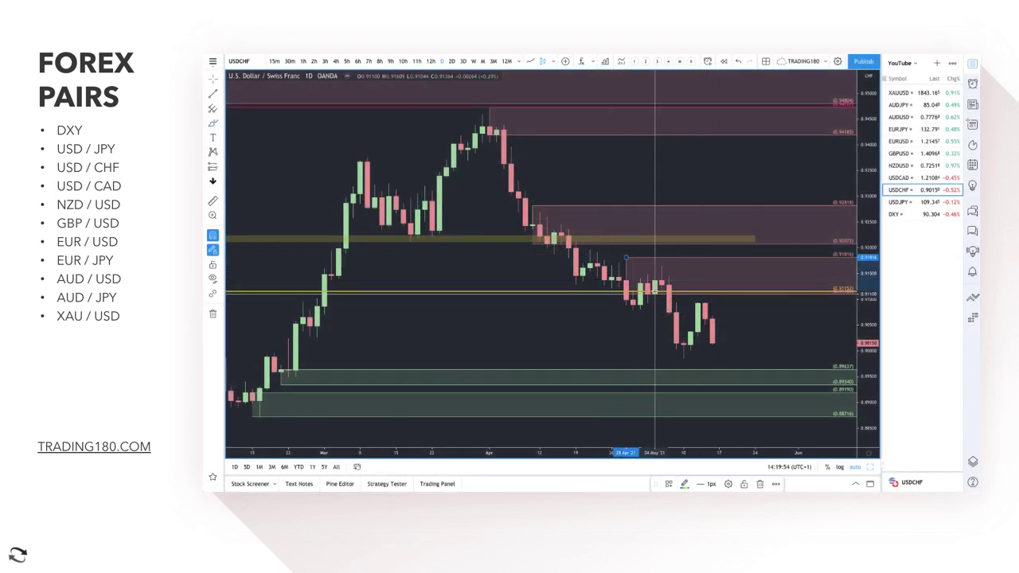
{"action": "left_click", "coordinate": [213, 125]}
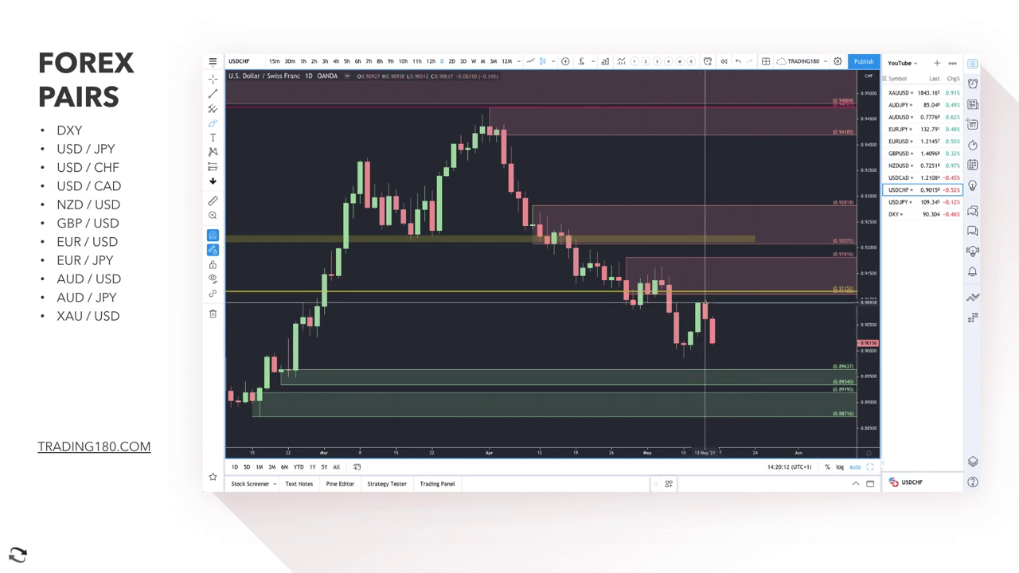
{"action": "left_click_drag", "start_coordinate": [418, 328], "coordinate": [522, 338]}
{"action": "mouse_move", "coordinate": [561, 301]}
{"action": "left_mouse_down"}
{"action": "mouse_move", "coordinate": [545, 302]}
{"action": "mouse_move", "coordinate": [540, 335]}
{"action": "left_mouse_up"}
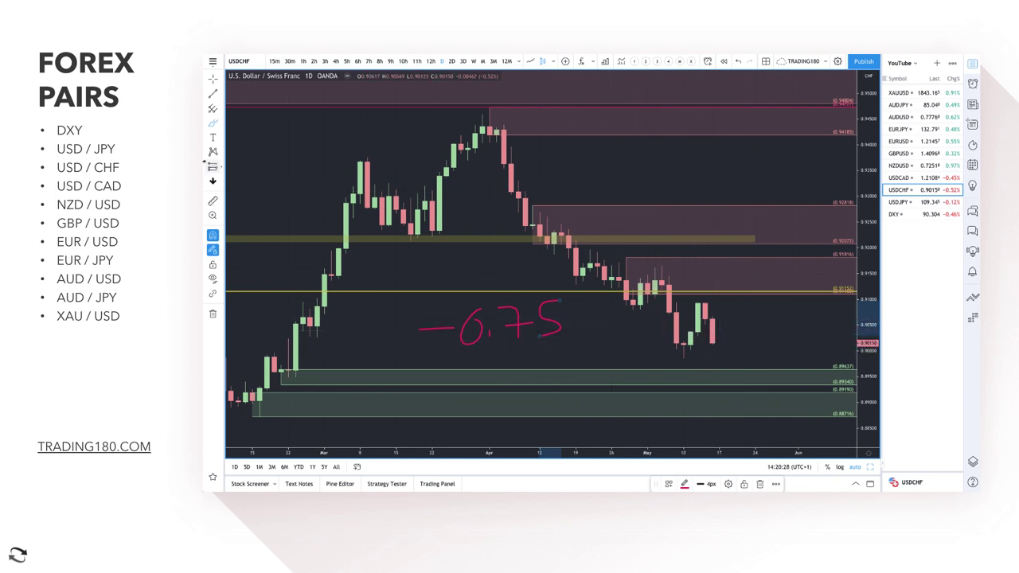
- Draw a Fib Retracement on the 10 May USDCHF low and apply the DEMAND template to mark a zone from 0.90148 to 0.89856
{"action": "left_click", "coordinate": [222, 108]}
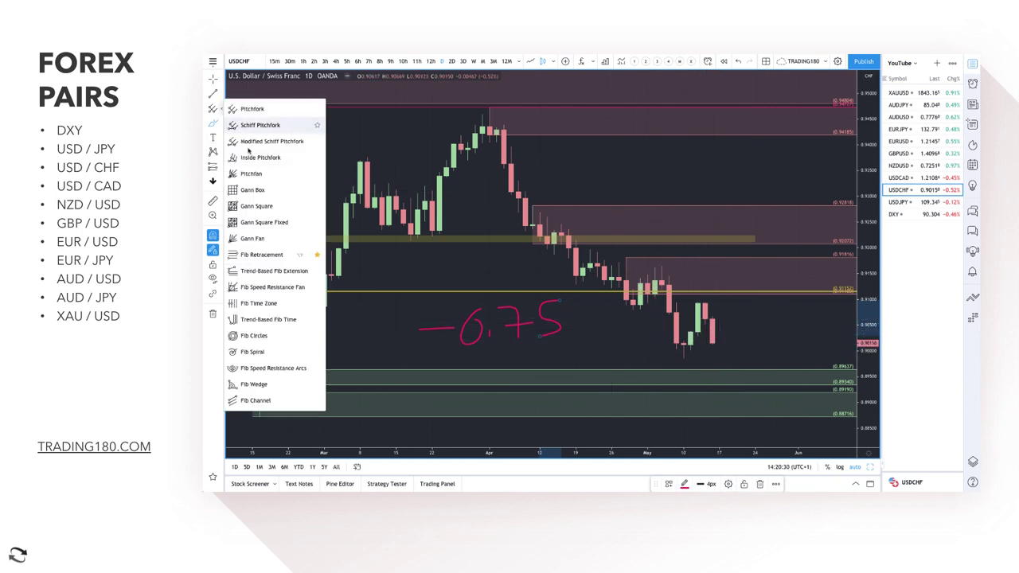
{"action": "left_click", "coordinate": [260, 257]}
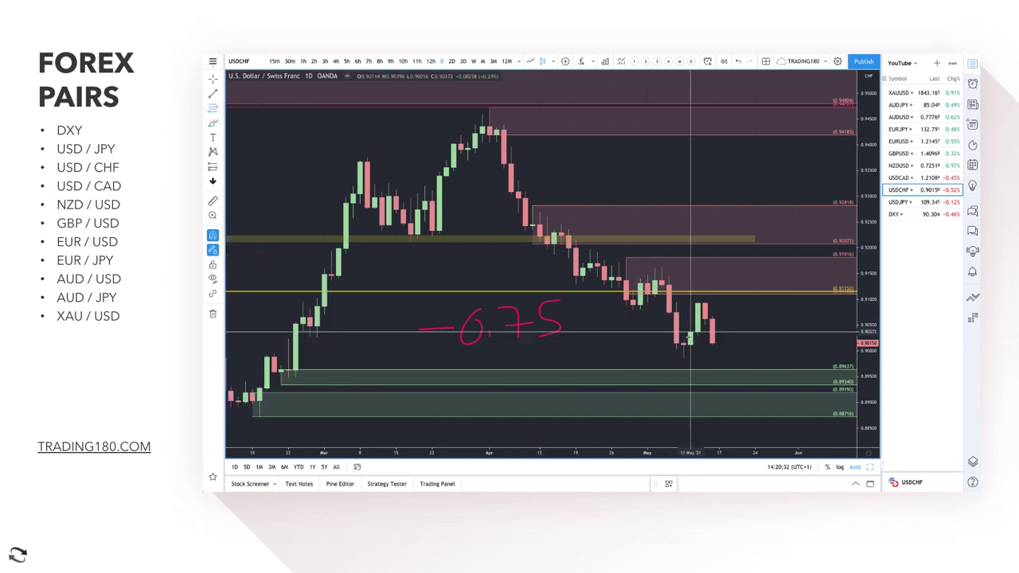
{"action": "left_click", "coordinate": [683, 351]}
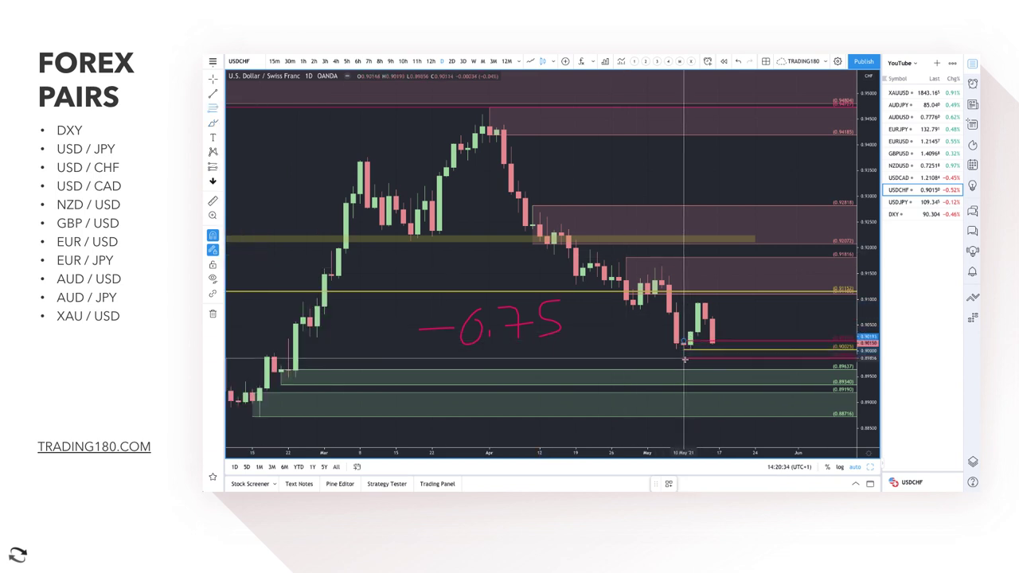
{"action": "scroll", "coordinate": [749, 352], "scroll_direction": "down", "scroll_amount": 1}
{"action": "left_click", "coordinate": [670, 484]}
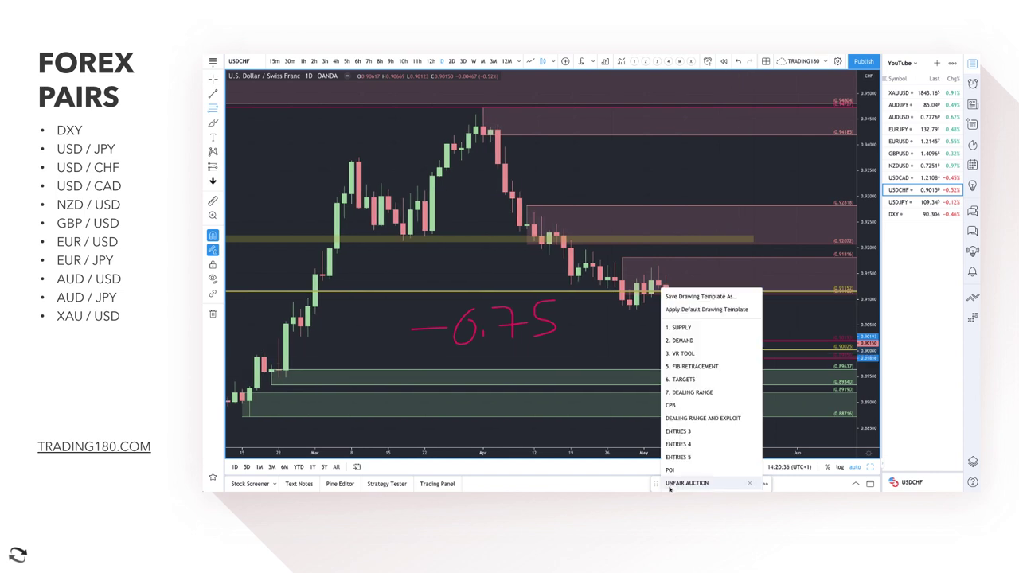
{"action": "left_click", "coordinate": [703, 340]}
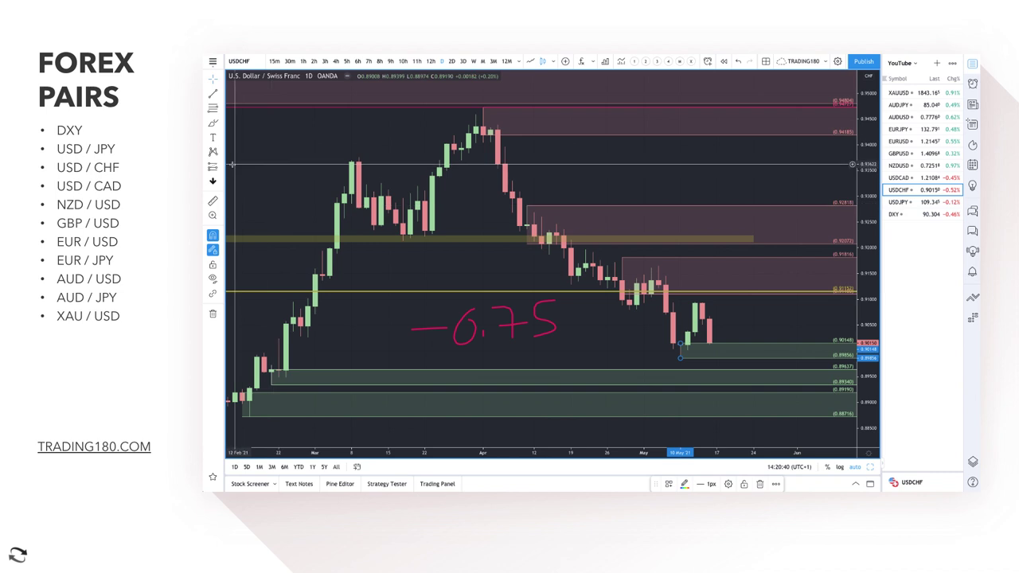
- Brush a circle with an upward arrow at the 0.90148 USDCHF demand zone and a downward path from the supply zone above
{"action": "mouse_move", "coordinate": [708, 344]}
{"action": "left_mouse_down"}
{"action": "mouse_move", "coordinate": [711, 354]}
{"action": "mouse_move", "coordinate": [746, 324]}
{"action": "left_mouse_up"}
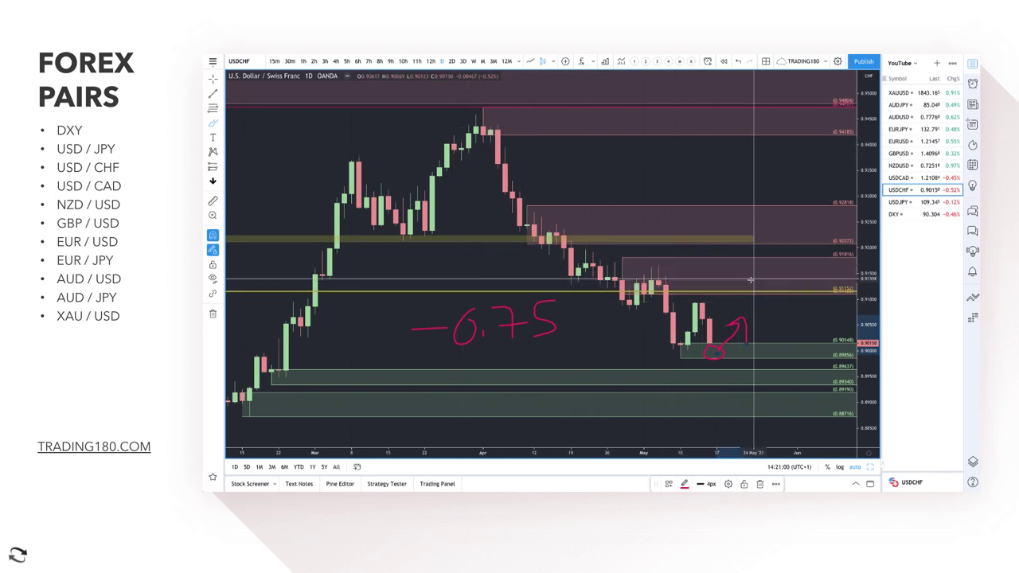
{"action": "mouse_move", "coordinate": [748, 276]}
{"action": "left_mouse_down"}
{"action": "mouse_move", "coordinate": [784, 333]}
{"action": "mouse_move", "coordinate": [795, 312]}
{"action": "left_mouse_up"}
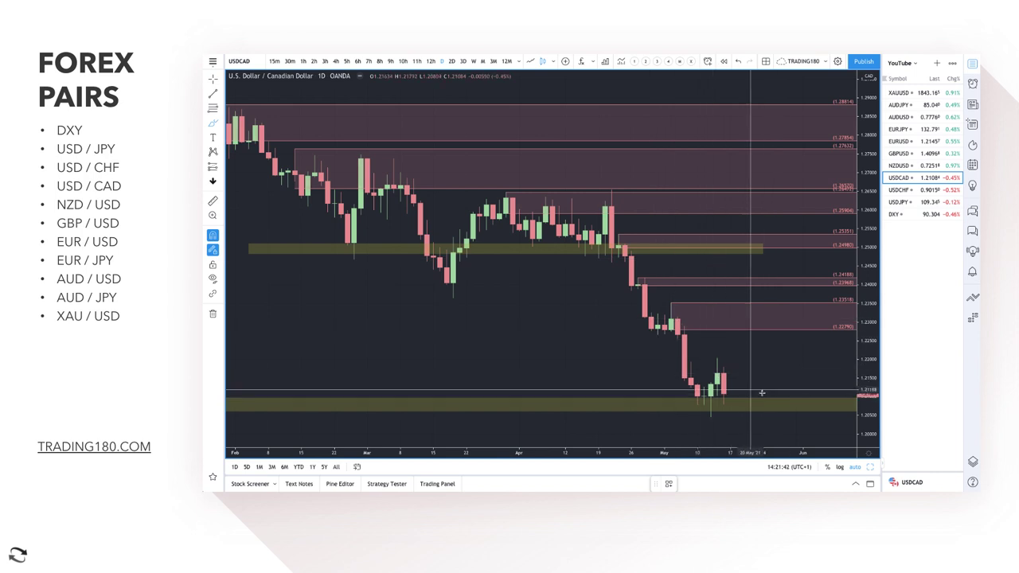
- On the USDCAD chart, brush a projected path rising into the 1.22790 supply zone and falling back, with another stroke near the yellow zone
{"action": "scroll", "coordinate": [726, 381], "scroll_direction": "down", "scroll_amount": 3}
{"action": "scroll", "coordinate": [727, 382], "scroll_direction": "up", "scroll_amount": 2}
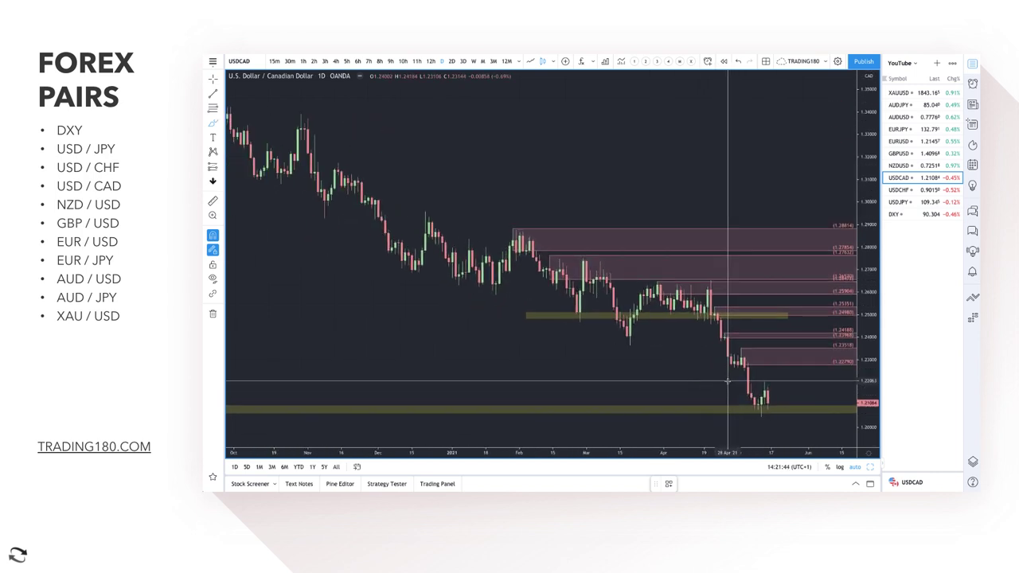
{"action": "scroll", "coordinate": [788, 388], "scroll_direction": "up", "scroll_amount": 2}
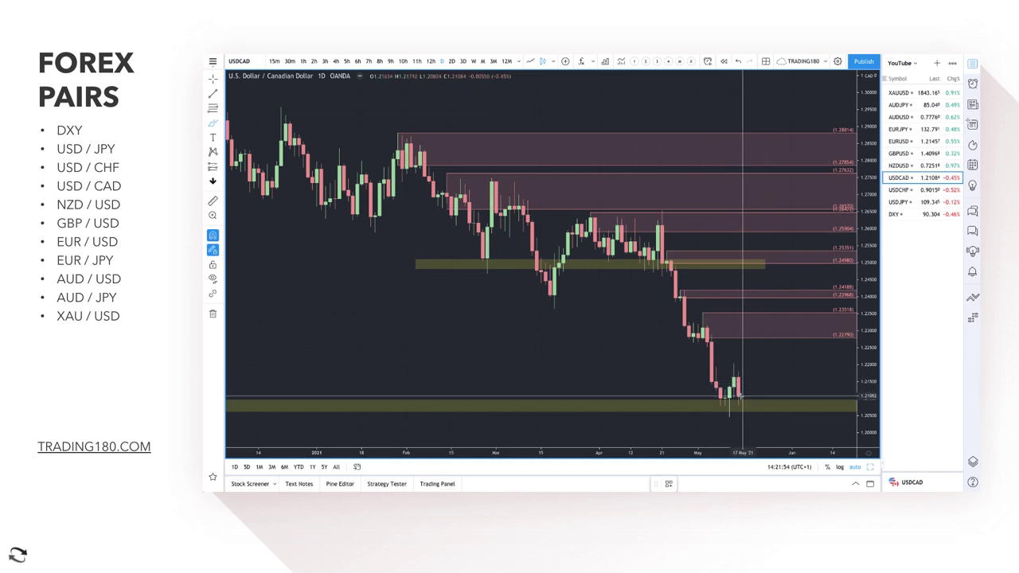
{"action": "mouse_move", "coordinate": [754, 351]}
{"action": "left_mouse_down"}
{"action": "mouse_move", "coordinate": [760, 330]}
{"action": "mouse_move", "coordinate": [798, 376]}
{"action": "mouse_move", "coordinate": [814, 372]}
{"action": "left_mouse_up"}
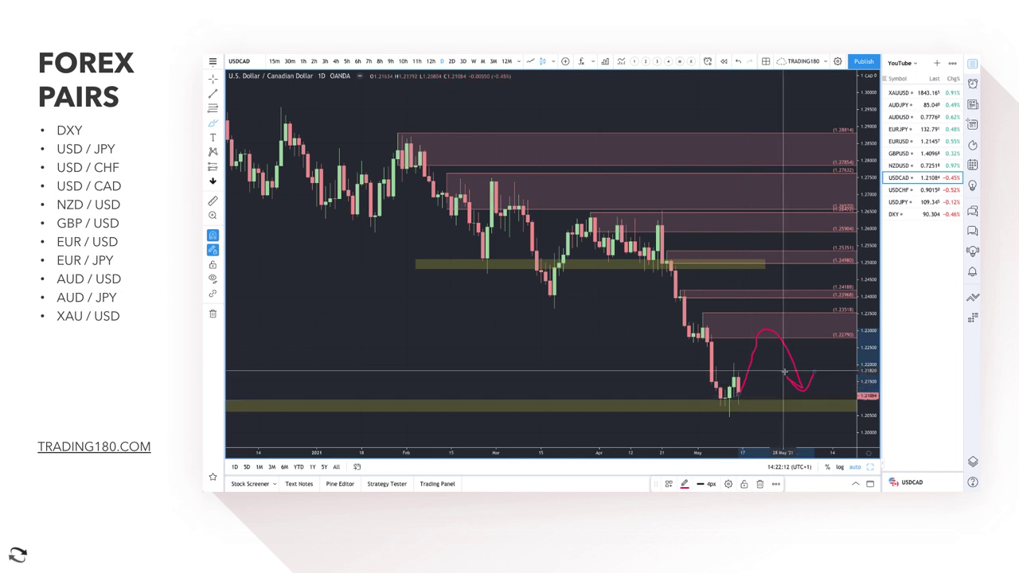
{"action": "mouse_move", "coordinate": [806, 398]}
{"action": "left_mouse_down"}
{"action": "mouse_move", "coordinate": [854, 359]}
{"action": "mouse_move", "coordinate": [855, 371]}
{"action": "mouse_move", "coordinate": [758, 379]}
{"action": "left_mouse_up"}
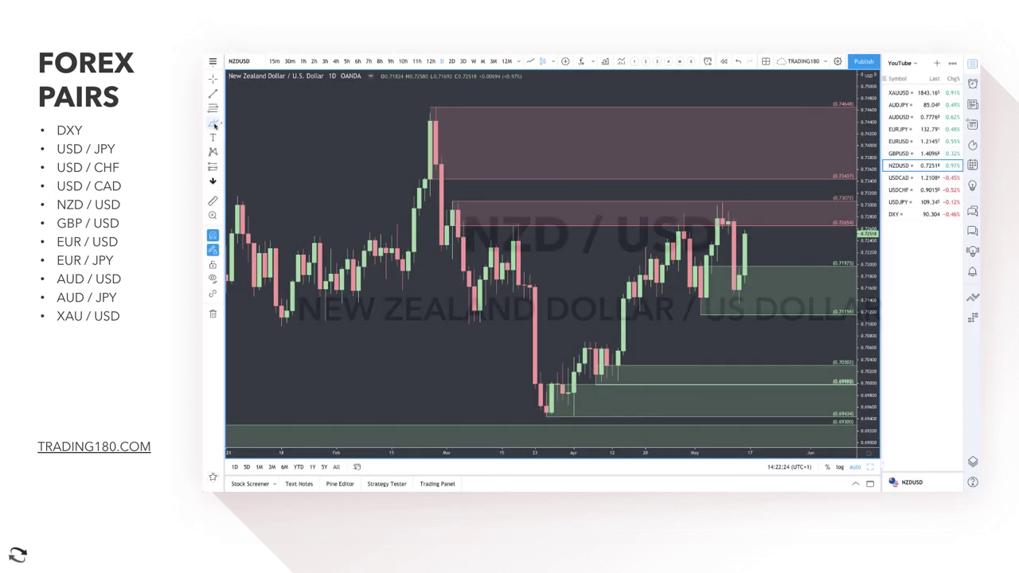
- On the NZDUSD chart, brush a circle around the recent low in the 0.71975 demand zone and an arrow rising from it
{"action": "left_click", "coordinate": [220, 123]}
{"action": "left_click", "coordinate": [253, 139]}
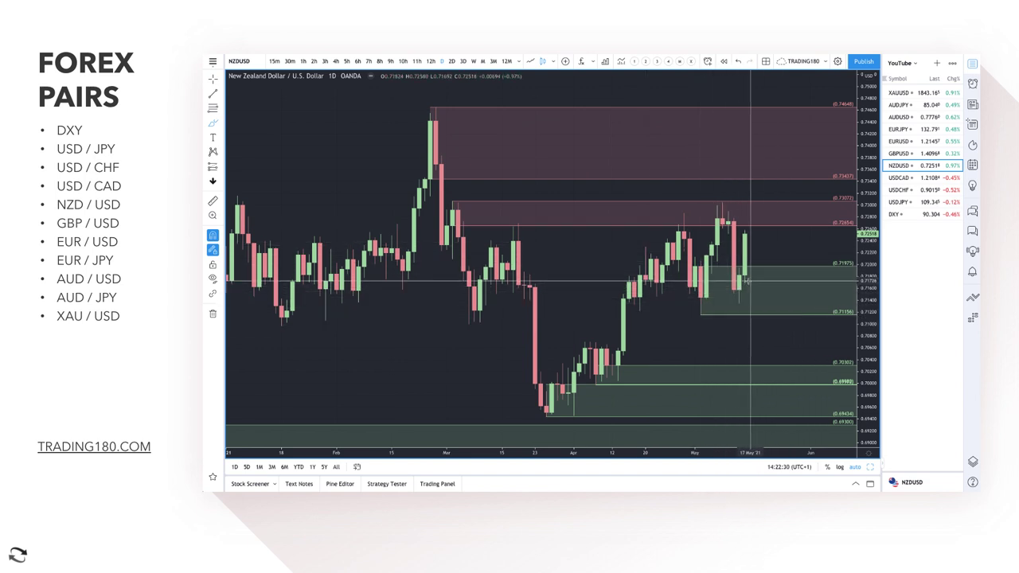
{"action": "mouse_move", "coordinate": [750, 280]}
{"action": "left_mouse_down"}
{"action": "mouse_move", "coordinate": [785, 237]}
{"action": "mouse_move", "coordinate": [788, 279]}
{"action": "left_mouse_up"}
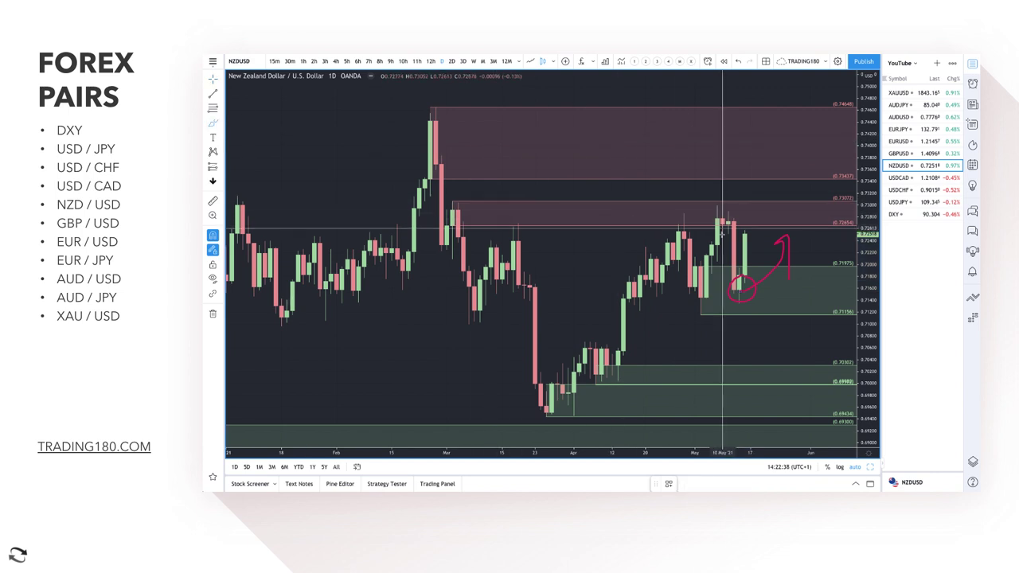
{"action": "left_click", "coordinate": [768, 219]}
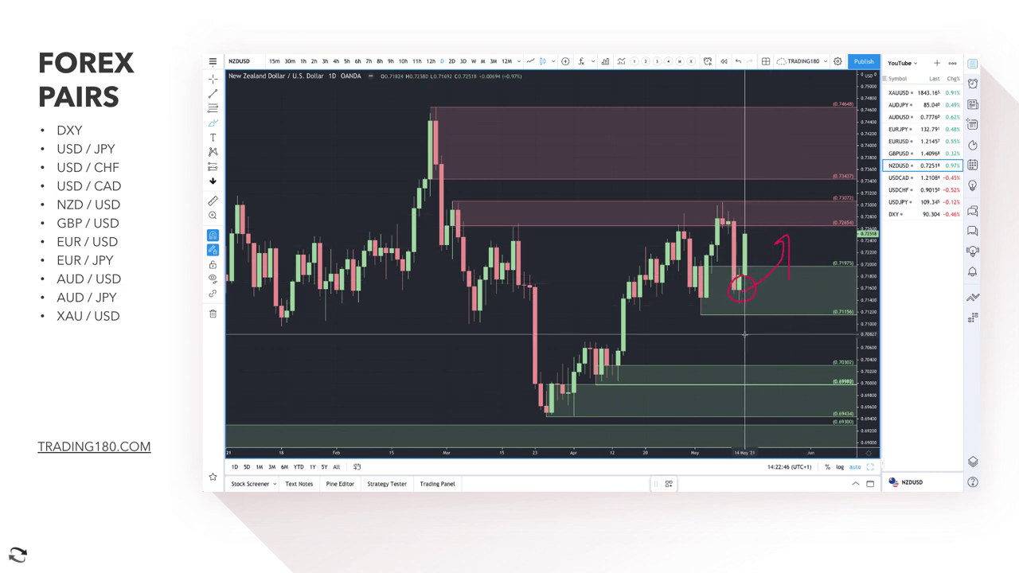
- Brush a NZDUSD path falling into the 0.70302 demand zone and turning up, plus another stroke descending from the 0.73437 supply zone
{"action": "mouse_move", "coordinate": [754, 237]}
{"action": "left_mouse_down"}
{"action": "mouse_move", "coordinate": [792, 359]}
{"action": "mouse_move", "coordinate": [810, 374]}
{"action": "mouse_move", "coordinate": [829, 337]}
{"action": "mouse_move", "coordinate": [833, 354]}
{"action": "left_mouse_up"}
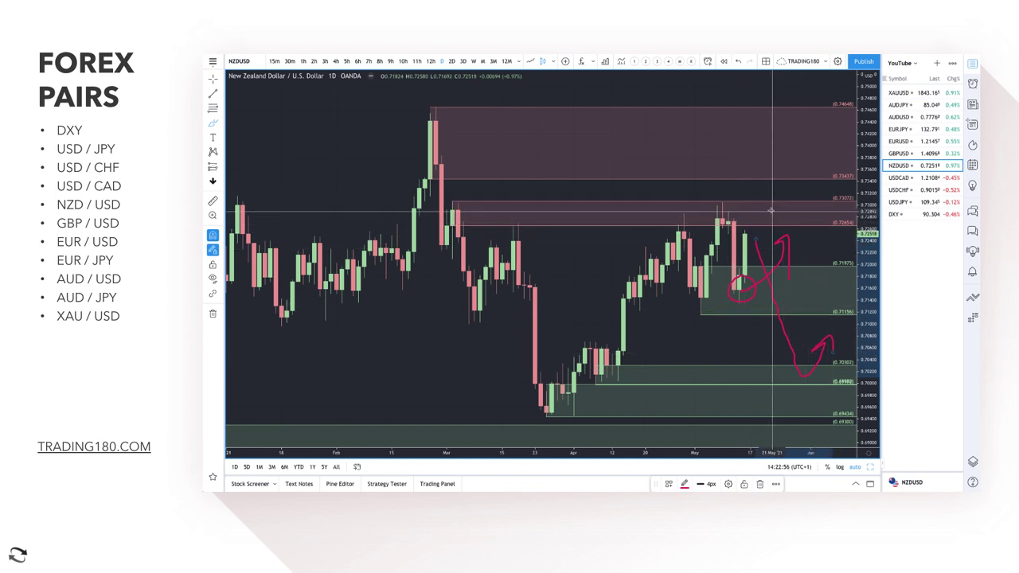
{"action": "scroll", "coordinate": [719, 177], "scroll_direction": "down", "scroll_amount": 3}
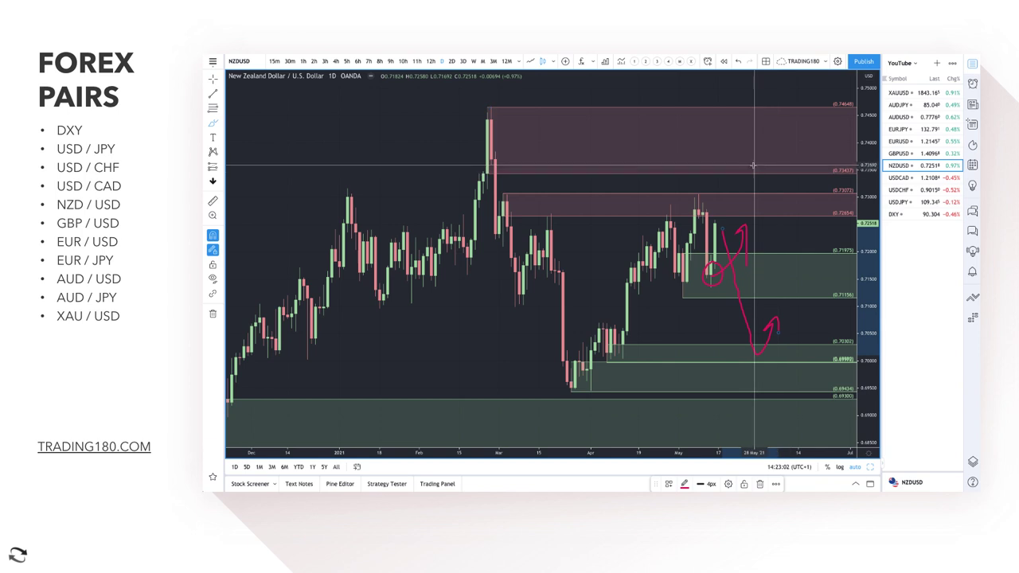
{"action": "mouse_move", "coordinate": [744, 159]}
{"action": "left_mouse_down"}
{"action": "mouse_move", "coordinate": [784, 179]}
{"action": "mouse_move", "coordinate": [793, 232]}
{"action": "mouse_move", "coordinate": [803, 223]}
{"action": "left_mouse_up"}
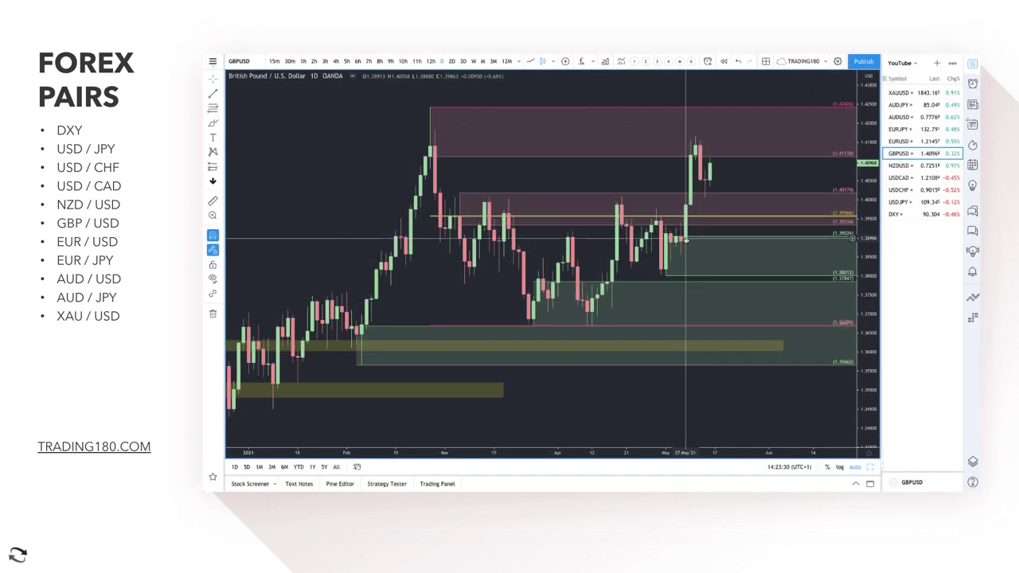
- On the GBPUSD chart, delete the supply zone topped at 1.40174 and brush marks from the demand zone near 1.390 up to the upper supply zone
{"action": "left_click", "coordinate": [671, 196]}
{"action": "key", "text": "Delete"}
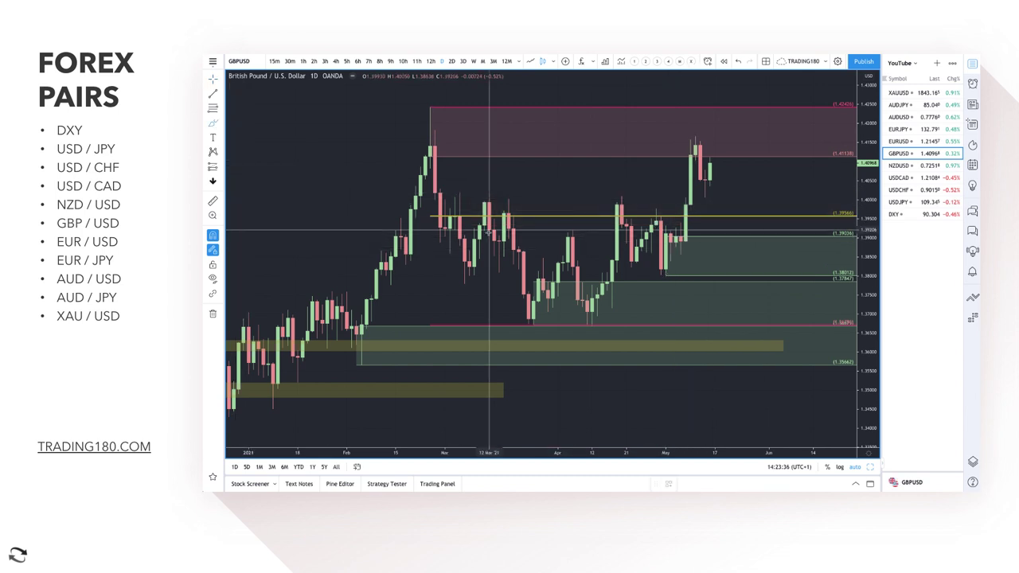
{"action": "mouse_move", "coordinate": [671, 241]}
{"action": "left_mouse_down"}
{"action": "mouse_move", "coordinate": [682, 231]}
{"action": "mouse_move", "coordinate": [687, 150]}
{"action": "mouse_move", "coordinate": [698, 146]}
{"action": "mouse_move", "coordinate": [702, 183]}
{"action": "mouse_move", "coordinate": [722, 155]}
{"action": "mouse_move", "coordinate": [725, 173]}
{"action": "left_mouse_up"}
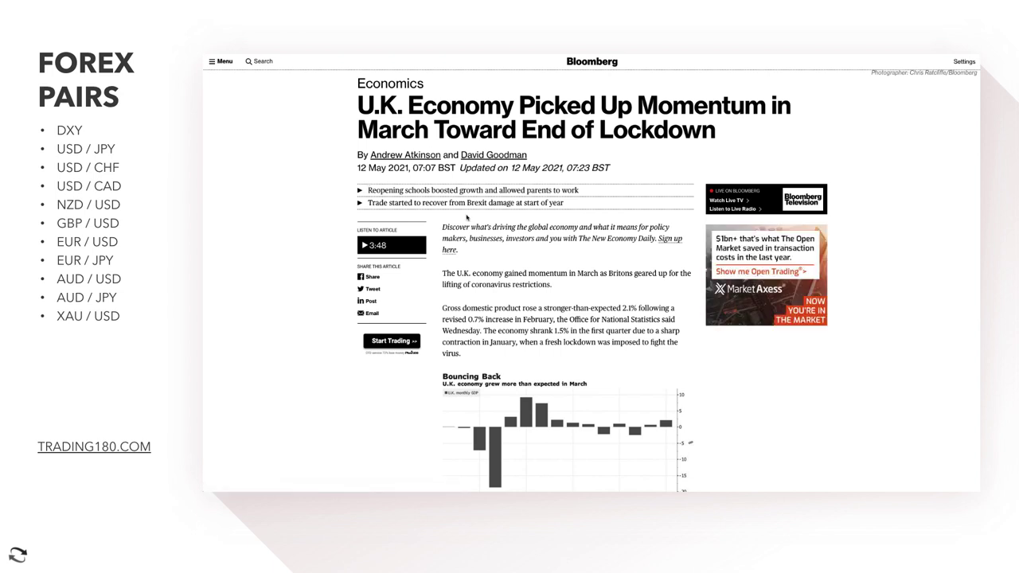
- Read the Bloomberg U.K. economy article, highlighting the lines on March momentum and the 2.1% GDP rise, and return to the GBPUSD chart
{"action": "left_click_drag", "start_coordinate": [442, 273], "coordinate": [547, 271]}
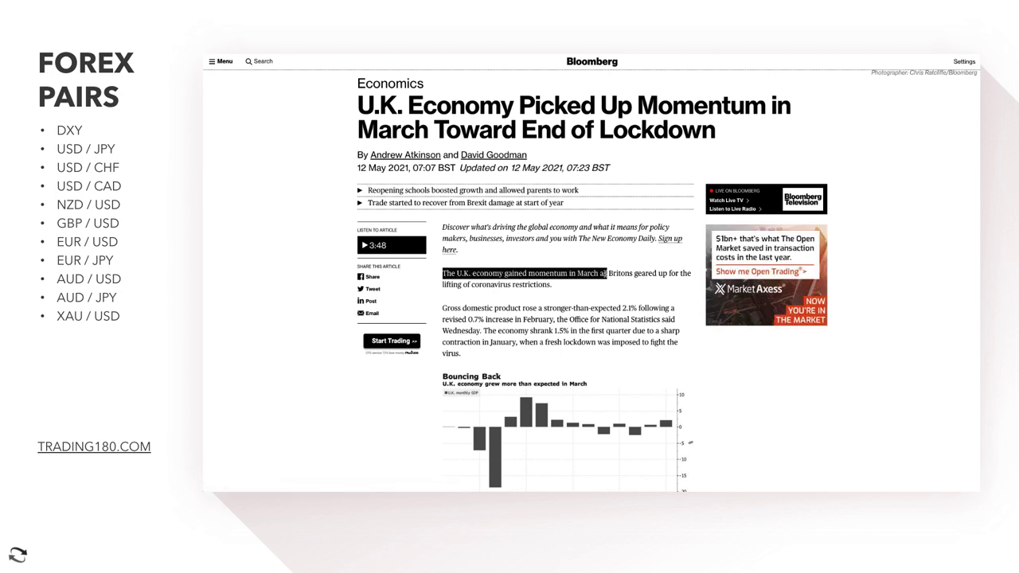
{"action": "left_click_drag", "start_coordinate": [611, 274], "coordinate": [643, 285]}
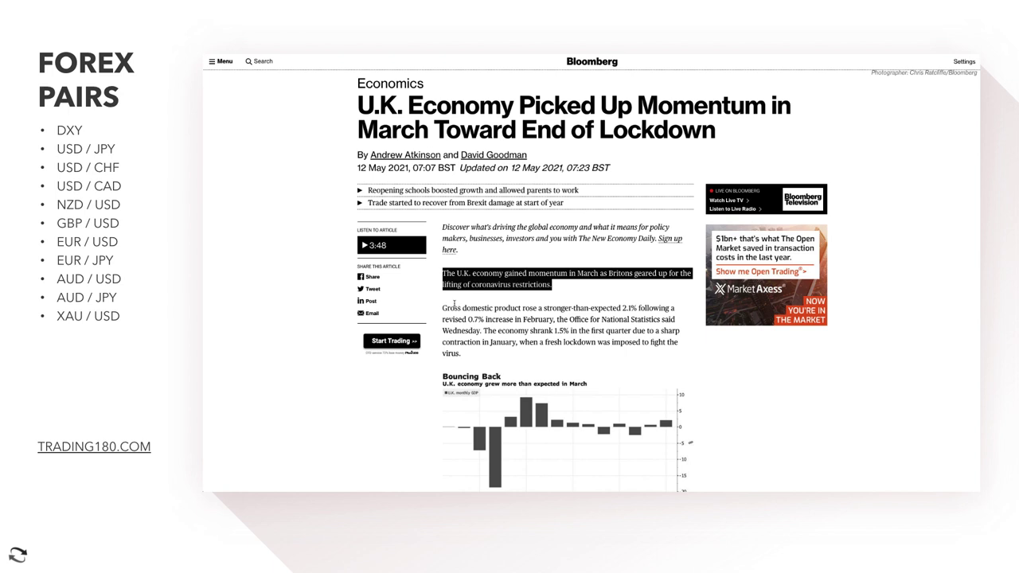
{"action": "left_click_drag", "start_coordinate": [450, 308], "coordinate": [541, 308]}
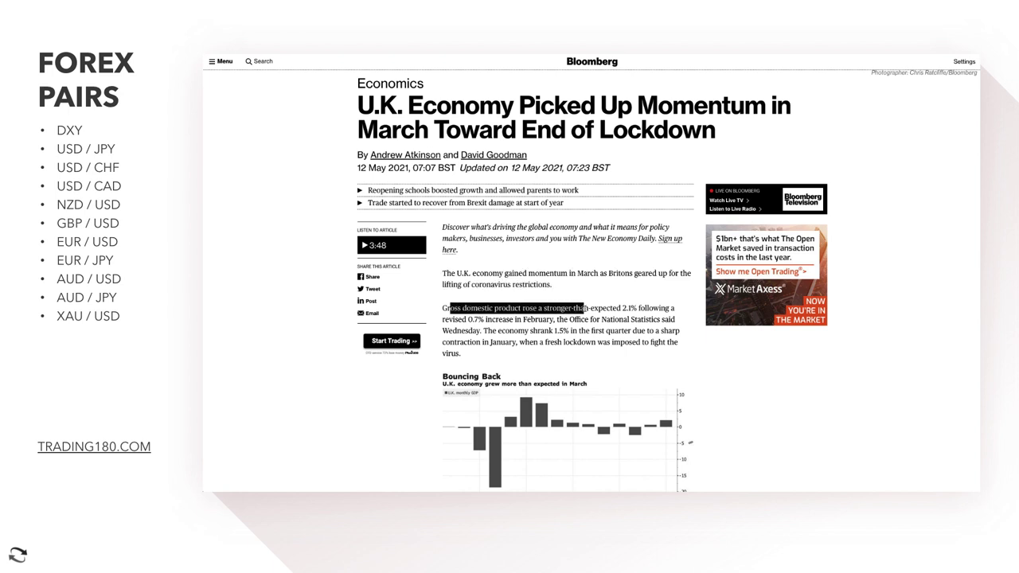
{"action": "left_click_drag", "start_coordinate": [673, 308], "coordinate": [481, 320]}
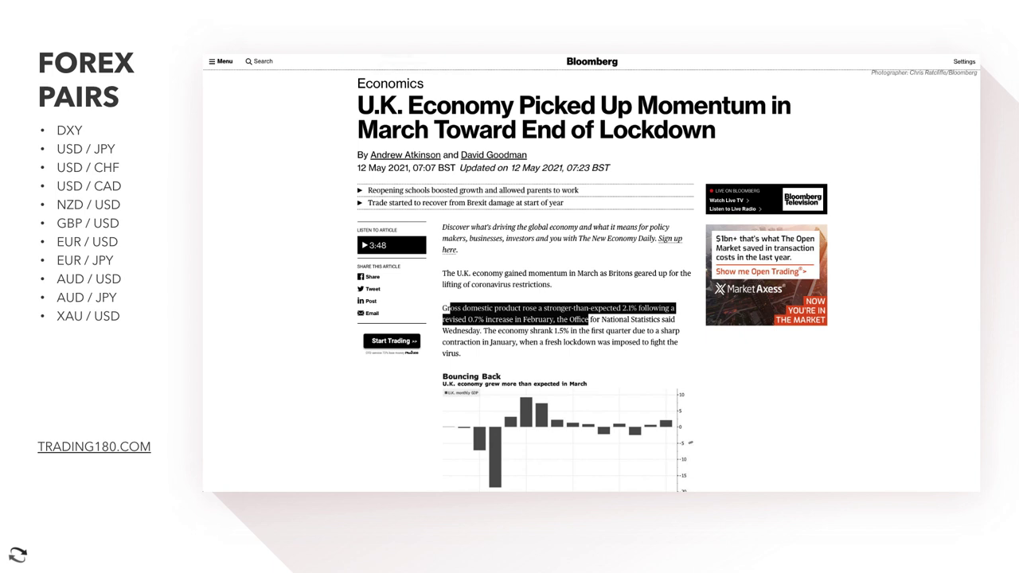
{"action": "left_click", "coordinate": [422, 53]}
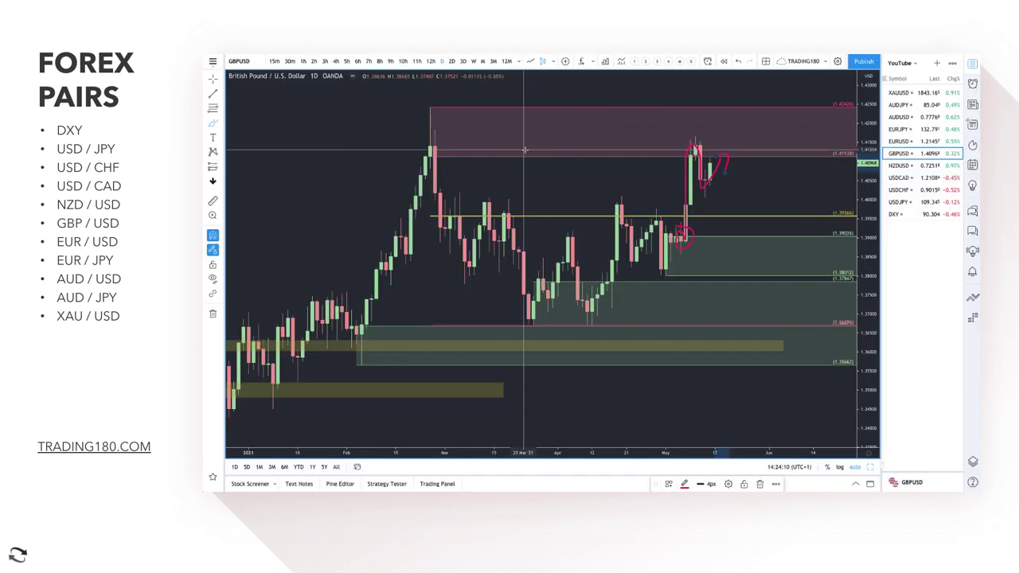
- Delete the old GBPUSD brush marks, and brush a circle at the upper supply zone's peak with a path falling to the yellow line
{"action": "key", "text": "Delete"}
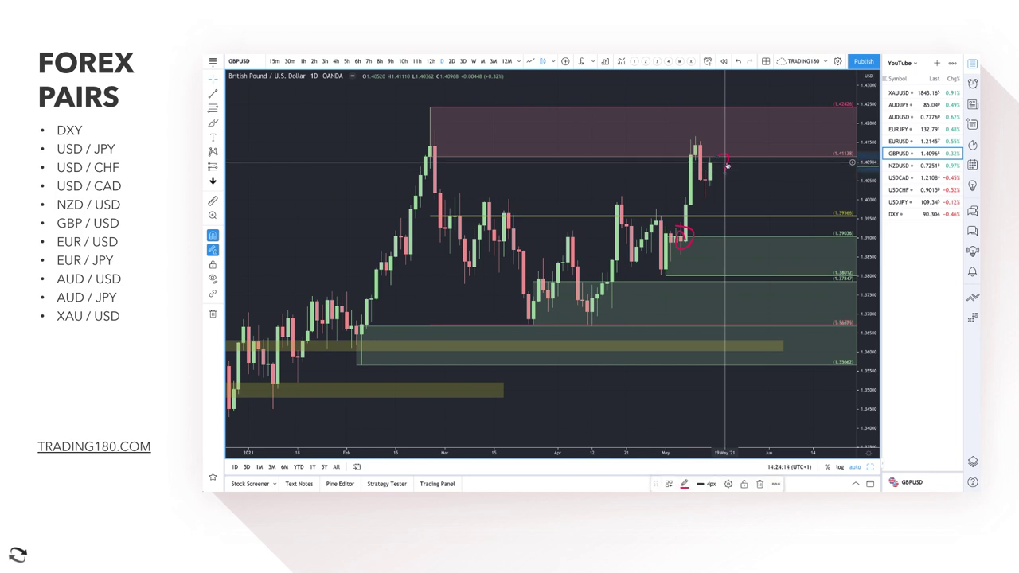
{"action": "key", "text": "Delete"}
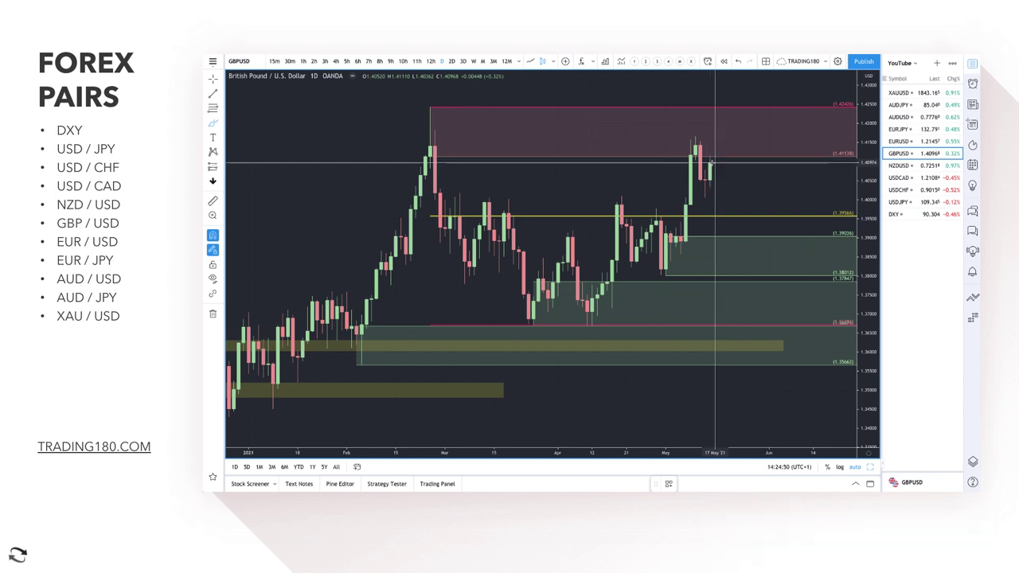
{"action": "mouse_move", "coordinate": [702, 132]}
{"action": "left_mouse_down"}
{"action": "mouse_move", "coordinate": [678, 151]}
{"action": "mouse_move", "coordinate": [687, 134]}
{"action": "mouse_move", "coordinate": [755, 220]}
{"action": "left_mouse_up"}
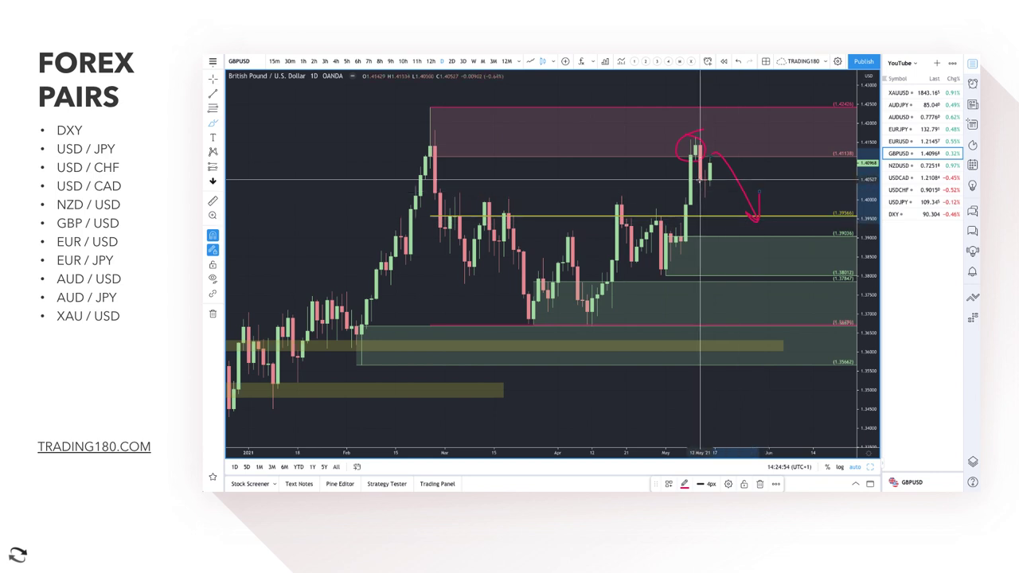
{"action": "mouse_move", "coordinate": [712, 183]}
{"action": "left_mouse_down"}
{"action": "mouse_move", "coordinate": [734, 229]}
{"action": "mouse_move", "coordinate": [776, 253]}
{"action": "mouse_move", "coordinate": [811, 201]}
{"action": "mouse_move", "coordinate": [811, 210]}
{"action": "left_mouse_up"}
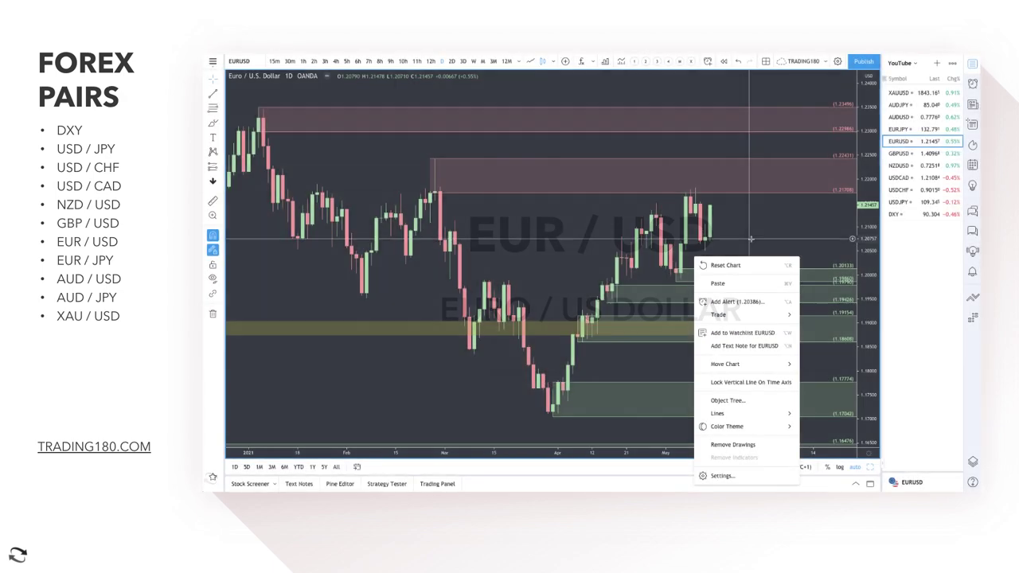
- On the EURUSD chart, extend the bottom of the supply zone topped at 1.22431 down to about 1.2128
{"action": "left_click", "coordinate": [710, 242]}
{"action": "scroll", "coordinate": [708, 238], "scroll_direction": "up", "scroll_amount": 5}
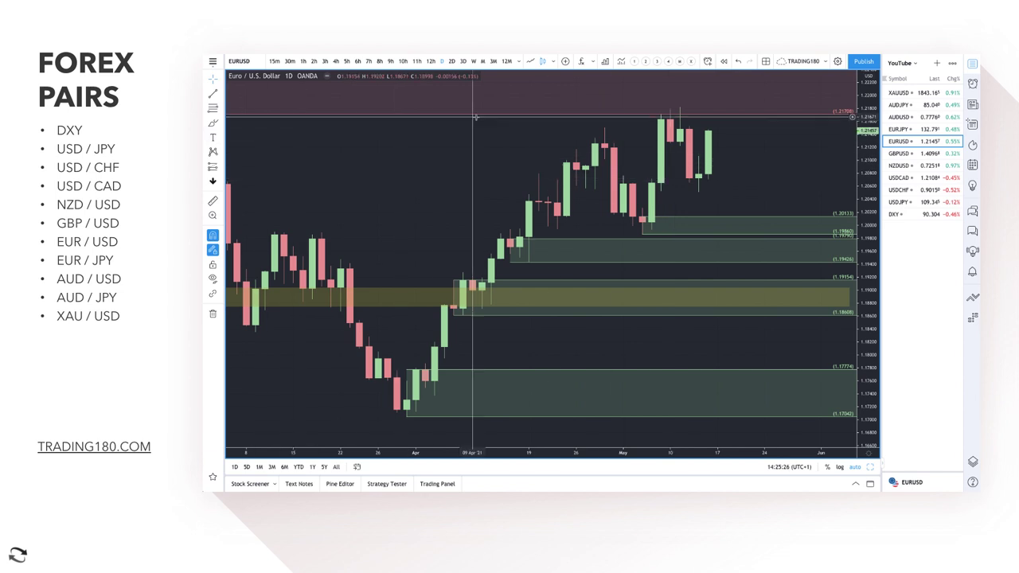
{"action": "scroll", "coordinate": [561, 157], "scroll_direction": "down", "scroll_amount": 1}
{"action": "scroll", "coordinate": [561, 157], "scroll_direction": "down", "scroll_amount": 2}
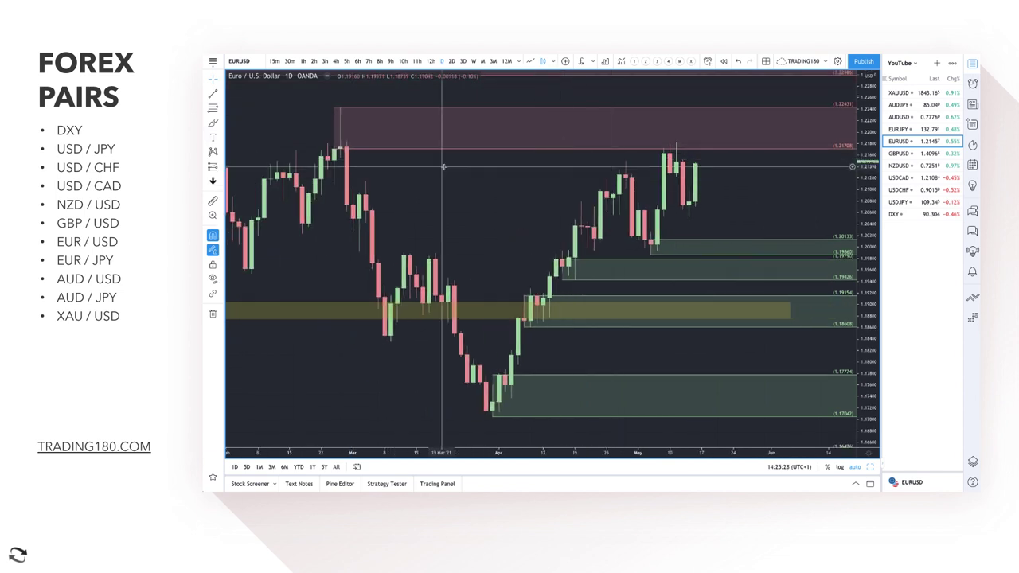
{"action": "mouse_move", "coordinate": [337, 151]}
{"action": "left_mouse_down"}
{"action": "mouse_move", "coordinate": [628, 159]}
{"action": "mouse_move", "coordinate": [670, 172]}
{"action": "left_mouse_up"}
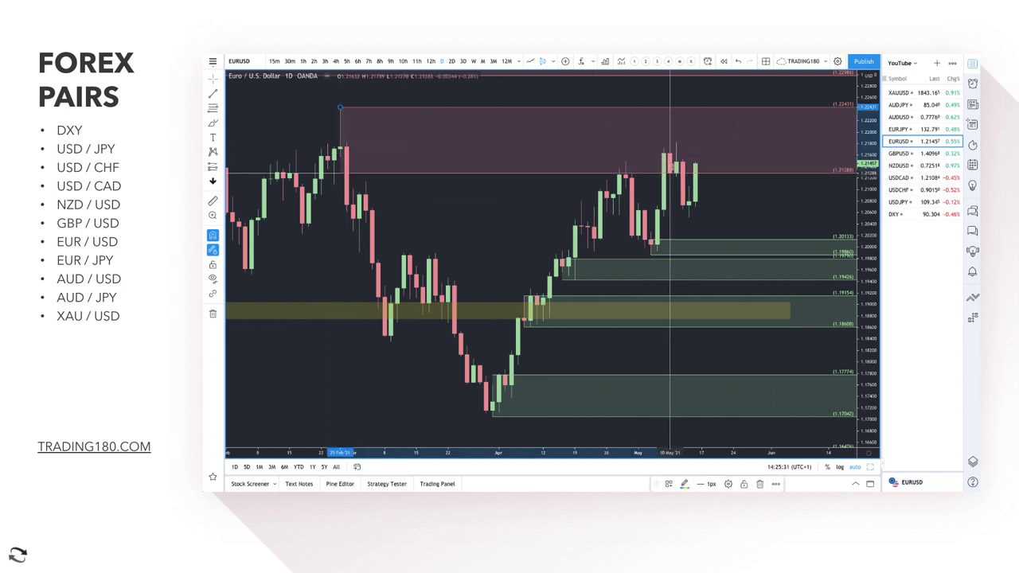
- Brush a EURUSD path dipping into the 1.20133 demand zone and turning up, and handwrite 1.25 near the supply zone's upper edge
{"action": "left_click", "coordinate": [212, 124]}
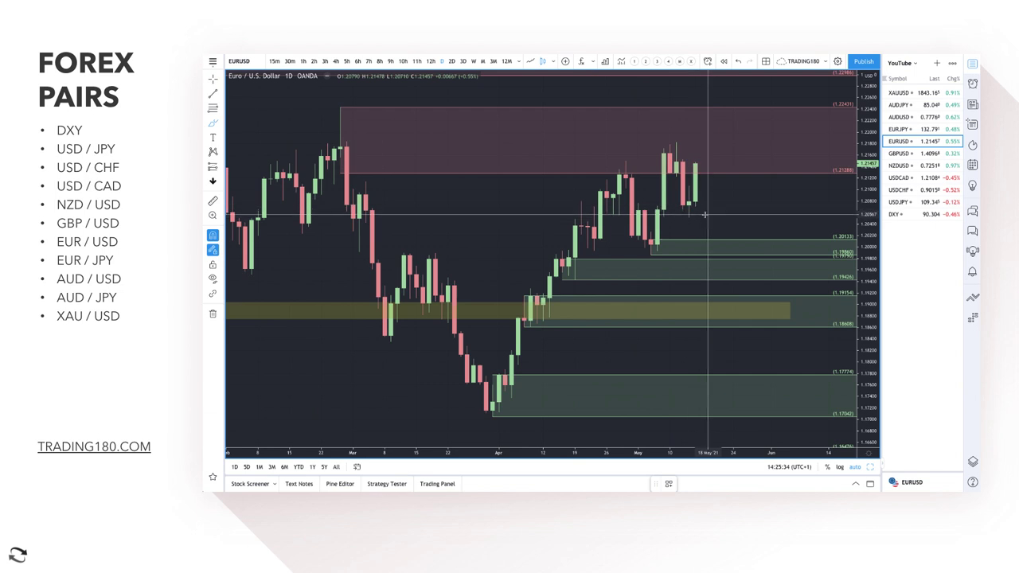
{"action": "mouse_move", "coordinate": [689, 210]}
{"action": "left_mouse_down"}
{"action": "mouse_move", "coordinate": [700, 238]}
{"action": "mouse_move", "coordinate": [750, 216]}
{"action": "mouse_move", "coordinate": [752, 229]}
{"action": "left_mouse_up"}
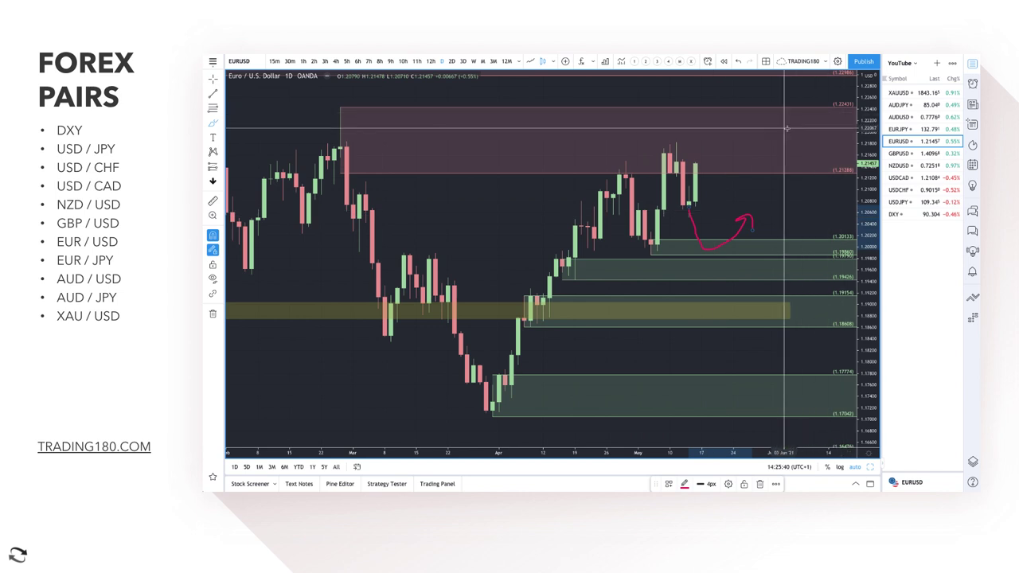
{"action": "mouse_move", "coordinate": [726, 102]}
{"action": "left_mouse_down"}
{"action": "mouse_move", "coordinate": [733, 124]}
{"action": "mouse_move", "coordinate": [771, 115]}
{"action": "mouse_move", "coordinate": [785, 100]}
{"action": "mouse_move", "coordinate": [774, 114]}
{"action": "left_mouse_up"}
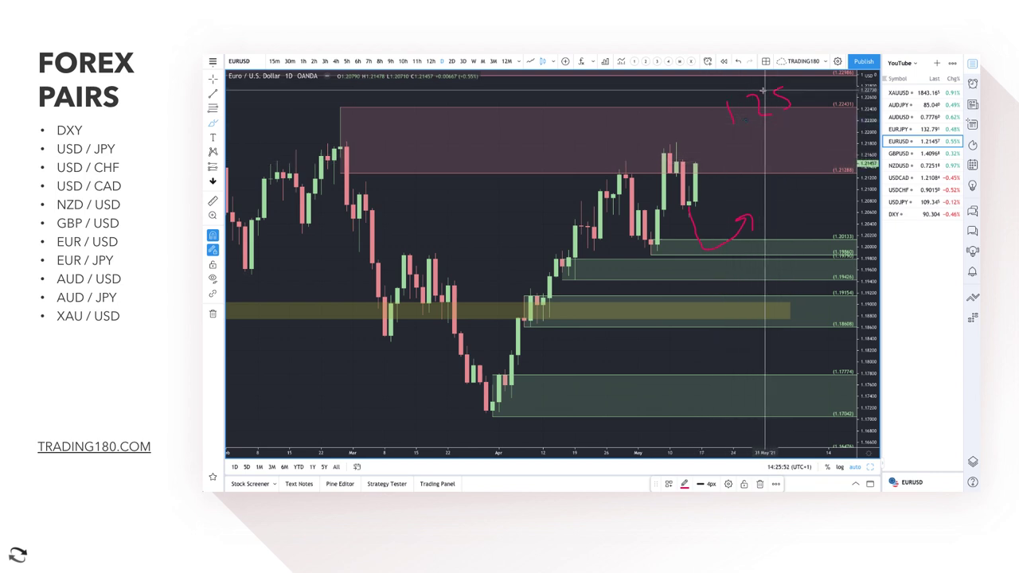
- Brush another projected stroke forward from the latest EURUSD candle inside the supply zone topped at 1.22431
{"action": "scroll", "coordinate": [766, 235], "scroll_direction": "down", "scroll_amount": 3}
{"action": "scroll", "coordinate": [765, 234], "scroll_direction": "down", "scroll_amount": 2}
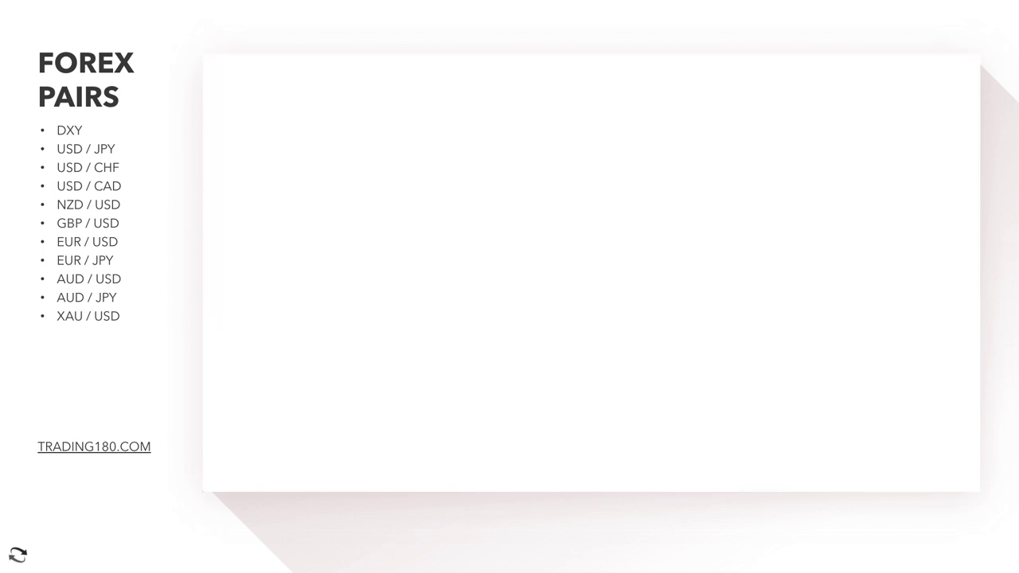
{"action": "scroll", "coordinate": [519, 276], "scroll_direction": "down", "scroll_amount": 3}
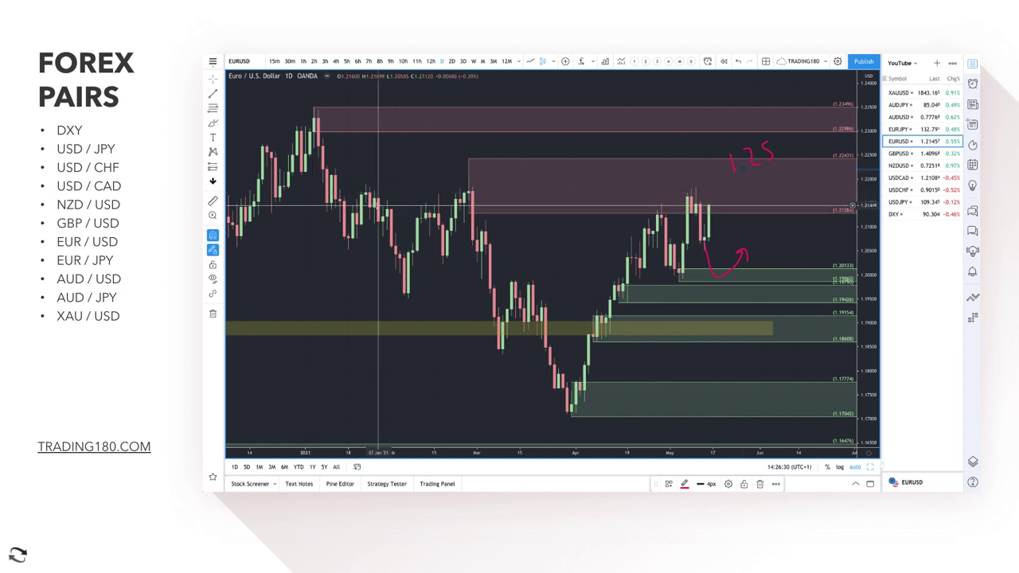
{"action": "left_click", "coordinate": [213, 124]}
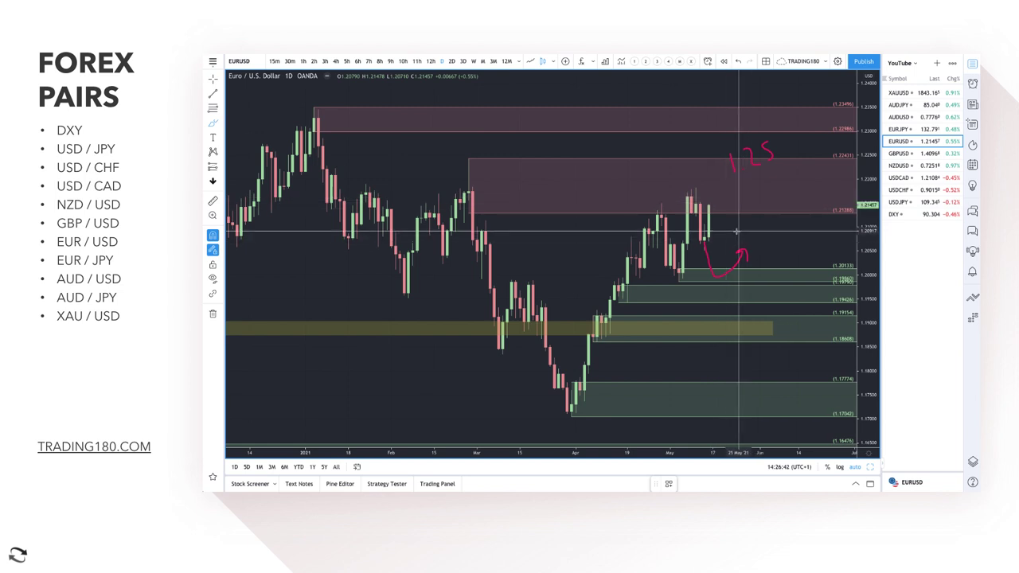
{"action": "scroll", "coordinate": [735, 227], "scroll_direction": "up", "scroll_amount": 2}
{"action": "scroll", "coordinate": [738, 232], "scroll_direction": "up", "scroll_amount": 2}
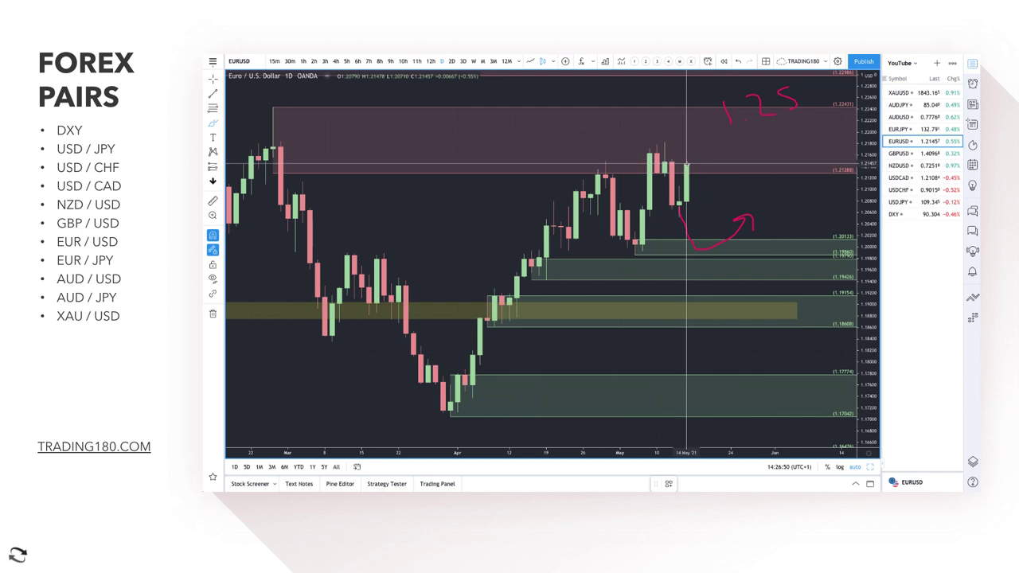
{"action": "mouse_move", "coordinate": [686, 165]}
{"action": "left_mouse_down"}
{"action": "mouse_move", "coordinate": [699, 131]}
{"action": "mouse_move", "coordinate": [716, 123]}
{"action": "mouse_move", "coordinate": [751, 171]}
{"action": "left_mouse_up"}
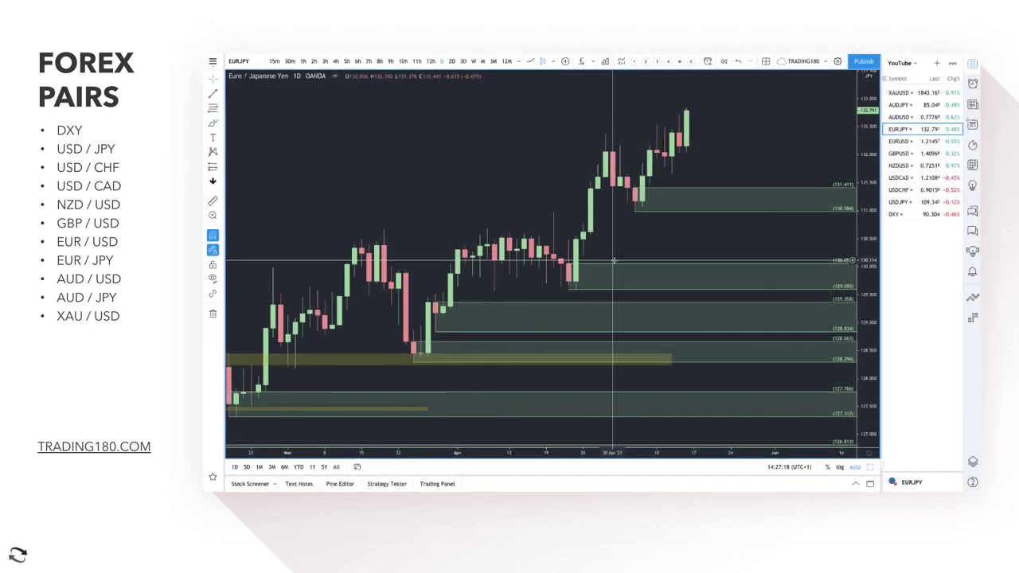
- On the EURJPY chart, brush a circle around the late April low at the 129.592 demand zone
{"action": "scroll", "coordinate": [589, 260], "scroll_direction": "down", "scroll_amount": 3}
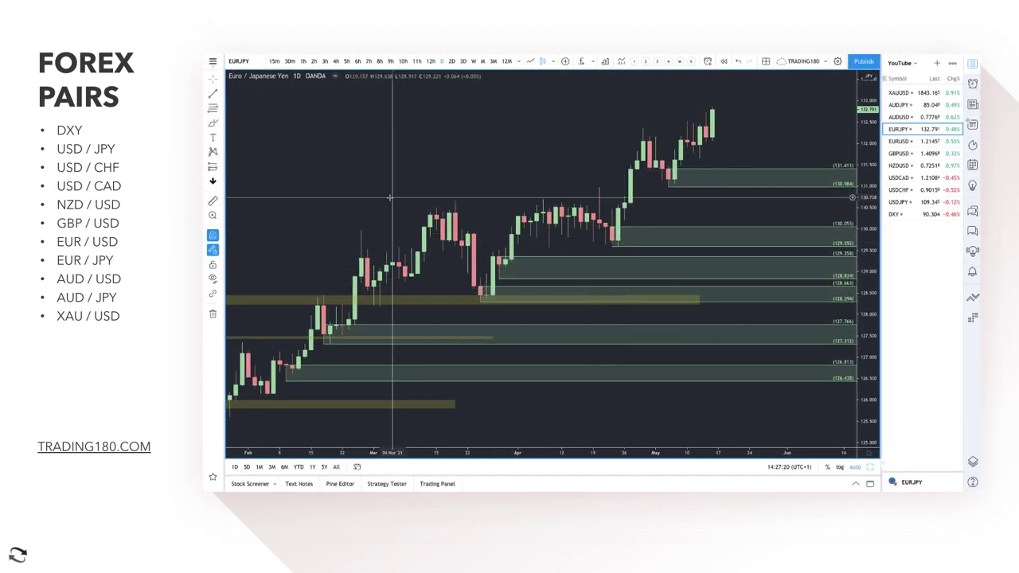
{"action": "left_click", "coordinate": [213, 123]}
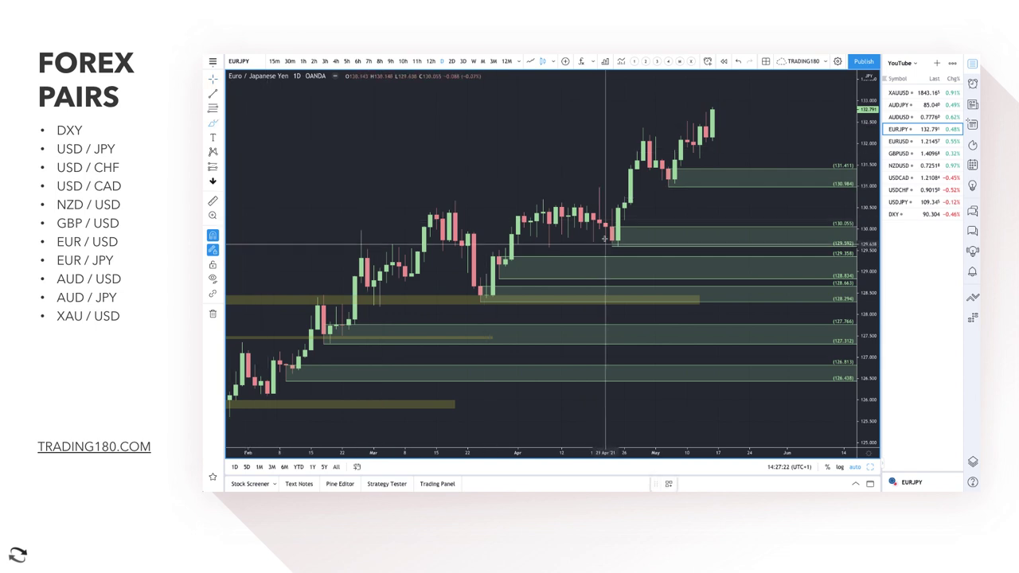
{"action": "mouse_move", "coordinate": [619, 238]}
{"action": "left_mouse_down"}
{"action": "mouse_move", "coordinate": [611, 251]}
{"action": "mouse_move", "coordinate": [599, 242]}
{"action": "mouse_move", "coordinate": [616, 238]}
{"action": "left_mouse_up"}
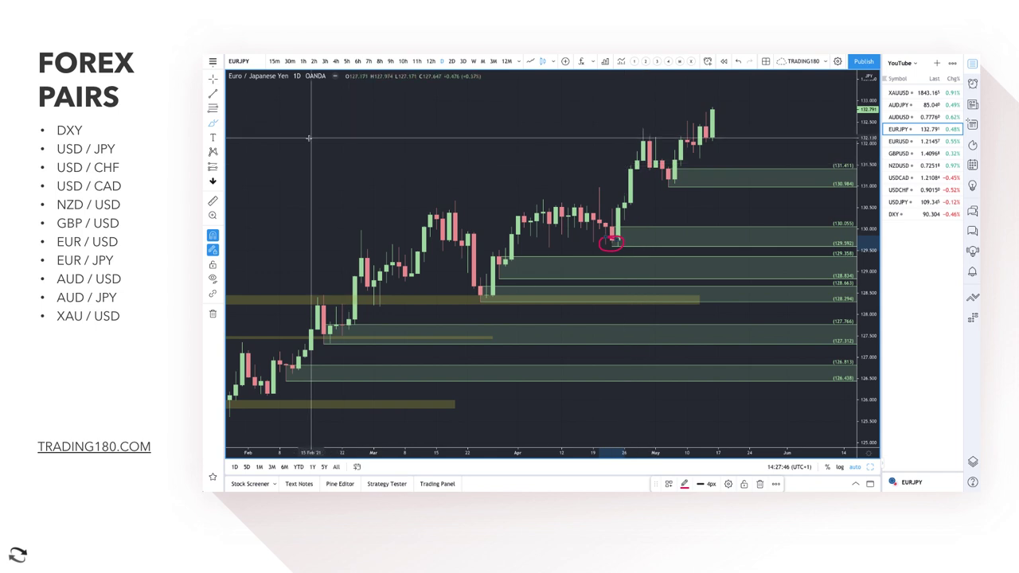
- Mark a EURJPY demand zone from 132.394 to 131.660 with Fib Retracement and brush a path dipping to the 130.984 zone and rising
{"action": "left_click", "coordinate": [213, 126]}
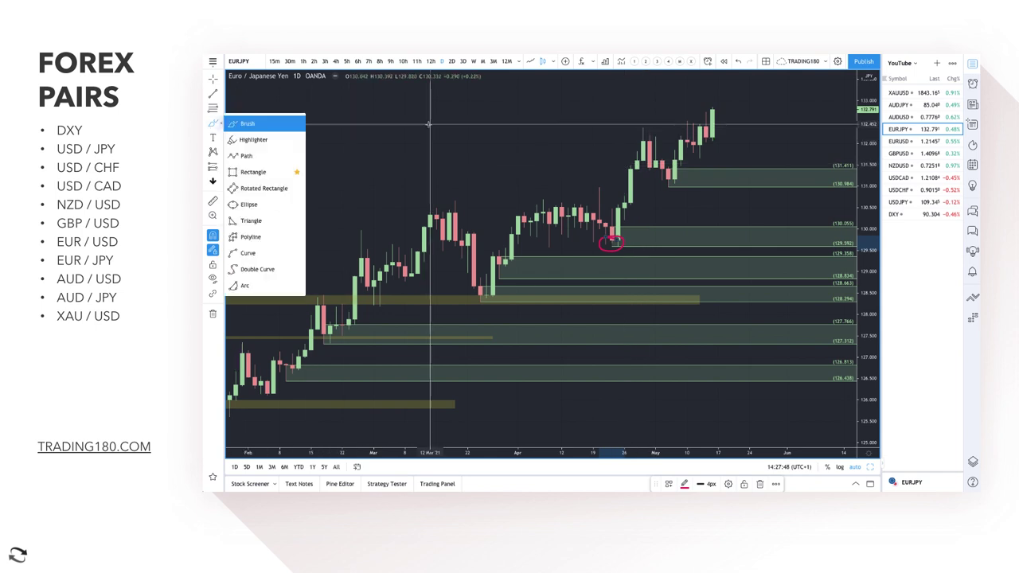
{"action": "left_click", "coordinate": [213, 107]}
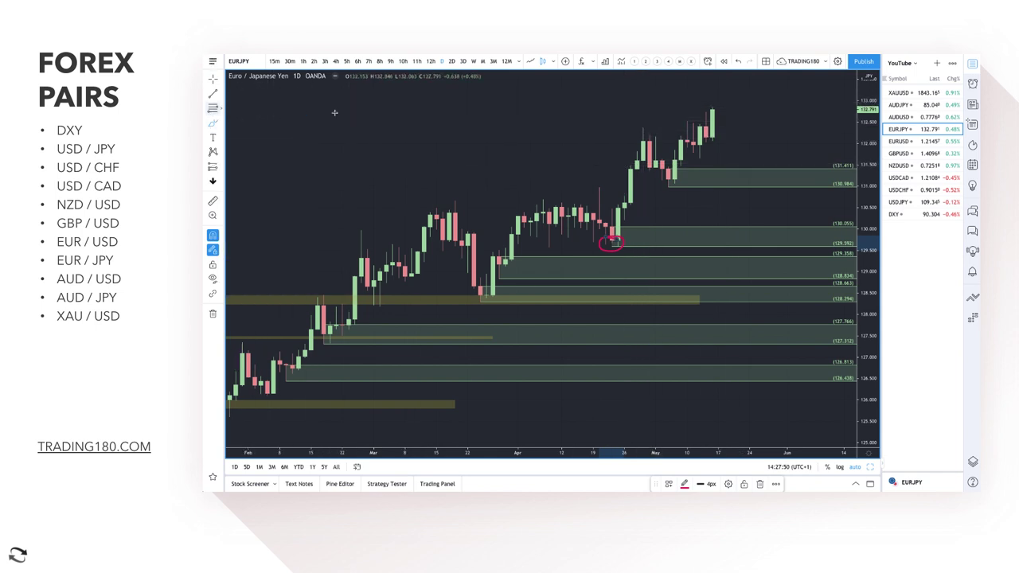
{"action": "left_click_drag", "start_coordinate": [705, 137], "coordinate": [700, 160]}
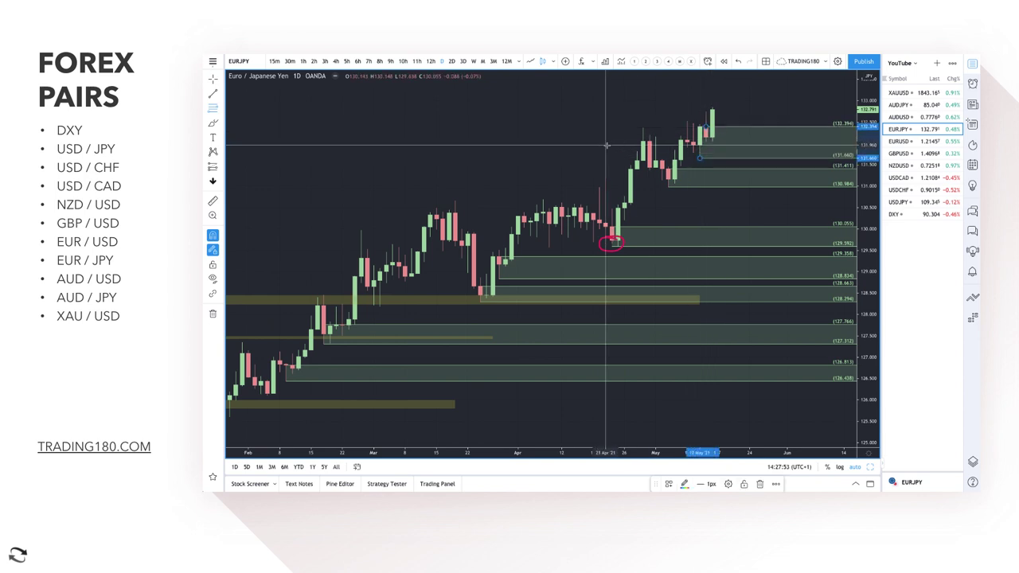
{"action": "left_click", "coordinate": [214, 123]}
{"action": "mouse_move", "coordinate": [712, 111]}
{"action": "left_mouse_down"}
{"action": "mouse_move", "coordinate": [740, 183]}
{"action": "mouse_move", "coordinate": [797, 155]}
{"action": "mouse_move", "coordinate": [793, 175]}
{"action": "left_mouse_up"}
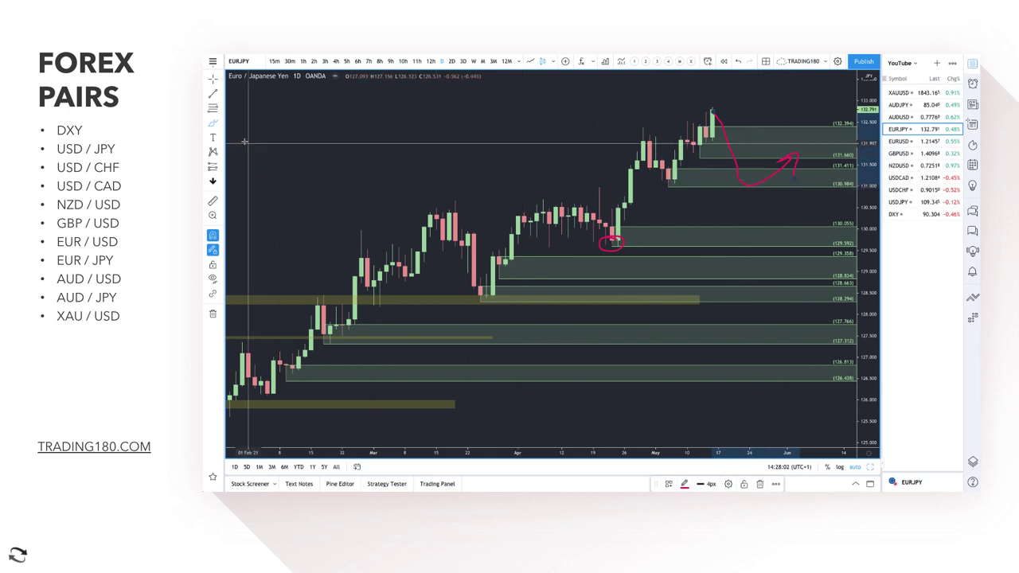
- On the AUDUSD chart, reposition the lower supply zone to run from 0.78910 to 0.78338 and delete the yellow zone just below it
{"action": "left_click_drag", "start_coordinate": [395, 296], "coordinate": [572, 191]}
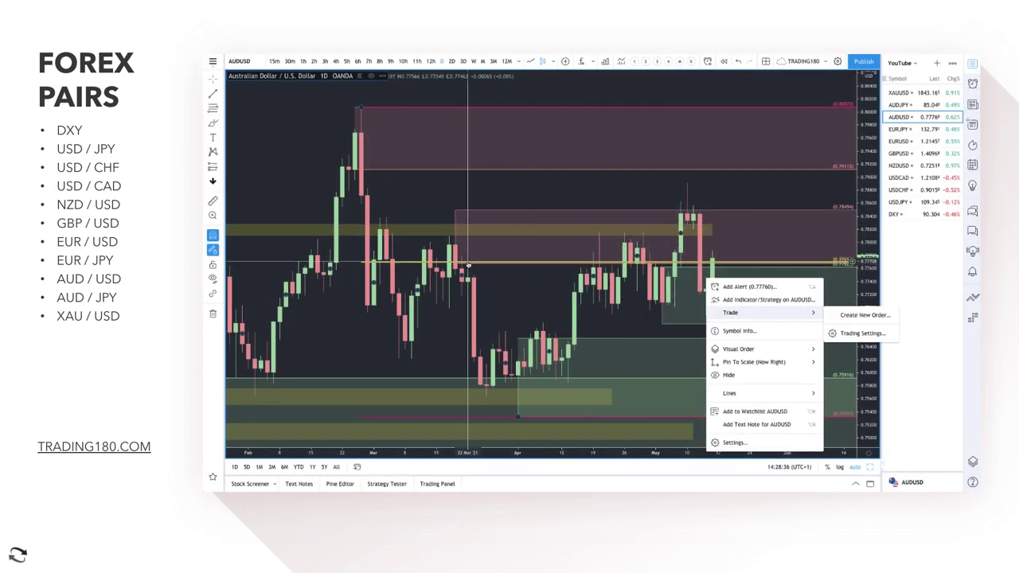
{"action": "left_click_drag", "start_coordinate": [455, 209], "coordinate": [697, 181]}
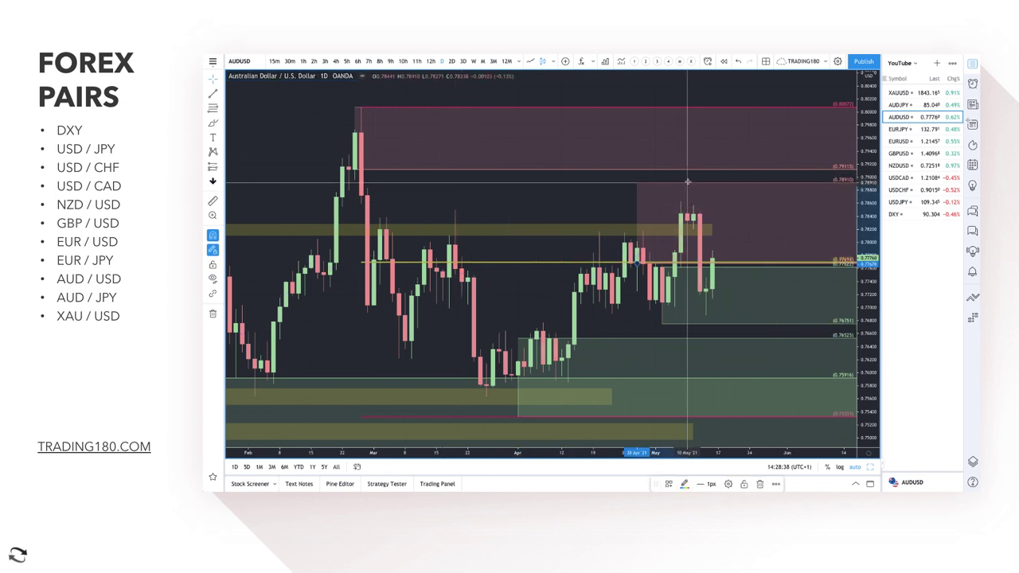
{"action": "left_click_drag", "start_coordinate": [637, 262], "coordinate": [693, 219]}
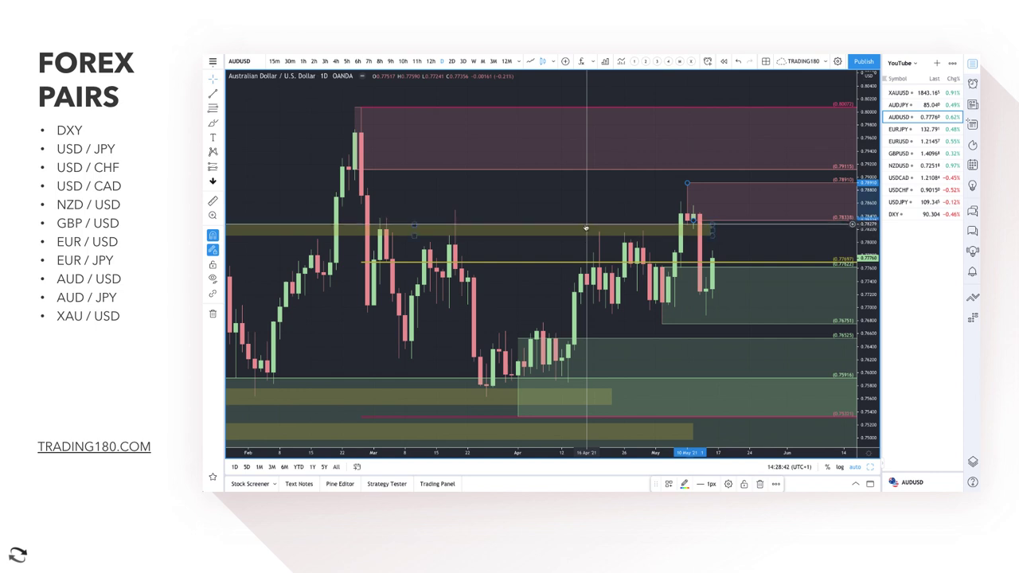
{"action": "left_click", "coordinate": [549, 238]}
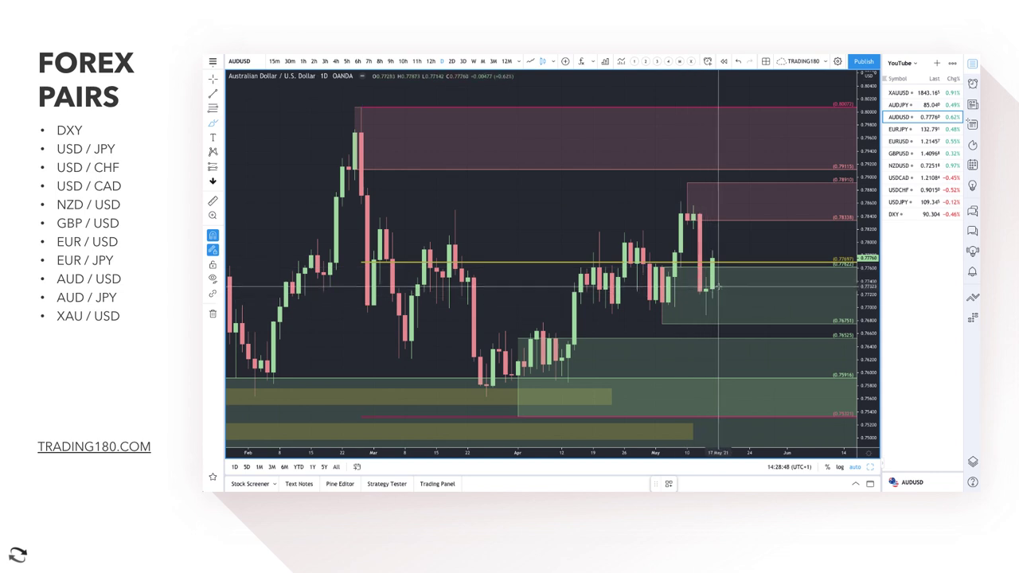
- Brush a circle at AUDUSD's mid-May low with a rising arrow, and delete the 0.75916 demand zone and both lower yellow zones
{"action": "mouse_move", "coordinate": [704, 292]}
{"action": "left_mouse_down"}
{"action": "mouse_move", "coordinate": [712, 315]}
{"action": "mouse_move", "coordinate": [747, 237]}
{"action": "mouse_move", "coordinate": [749, 248]}
{"action": "left_mouse_up"}
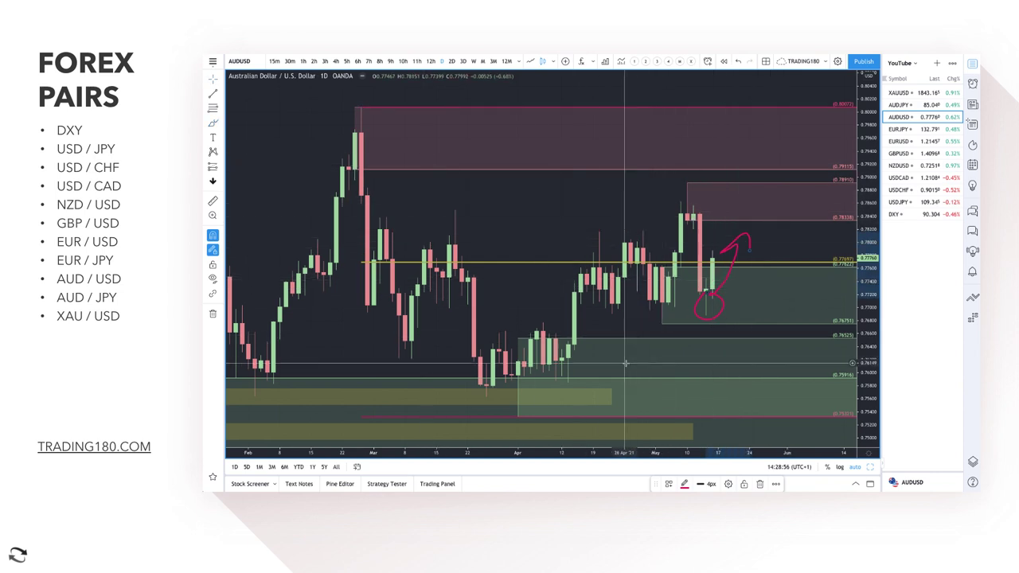
{"action": "left_click", "coordinate": [452, 381]}
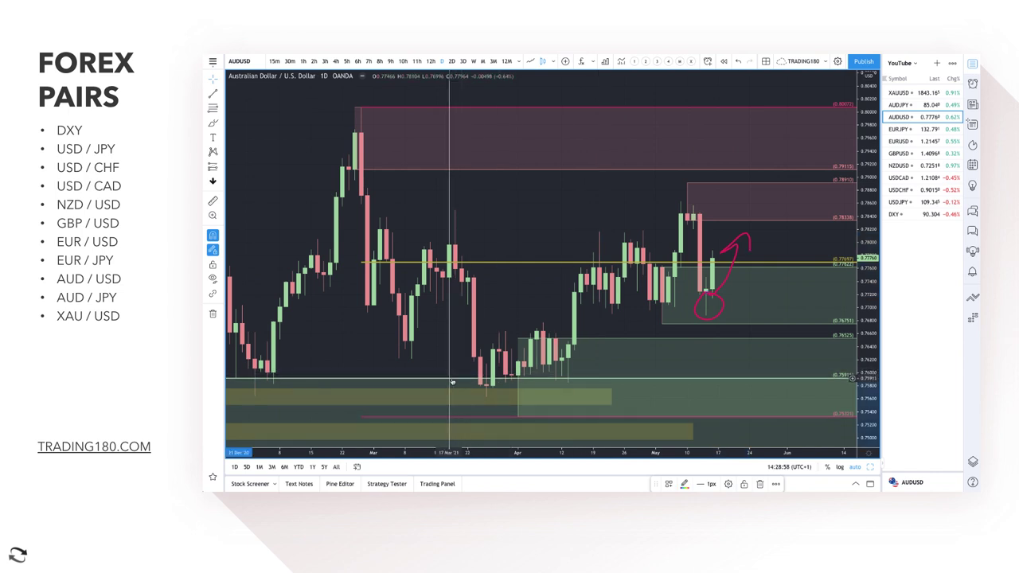
{"action": "left_click", "coordinate": [451, 382]}
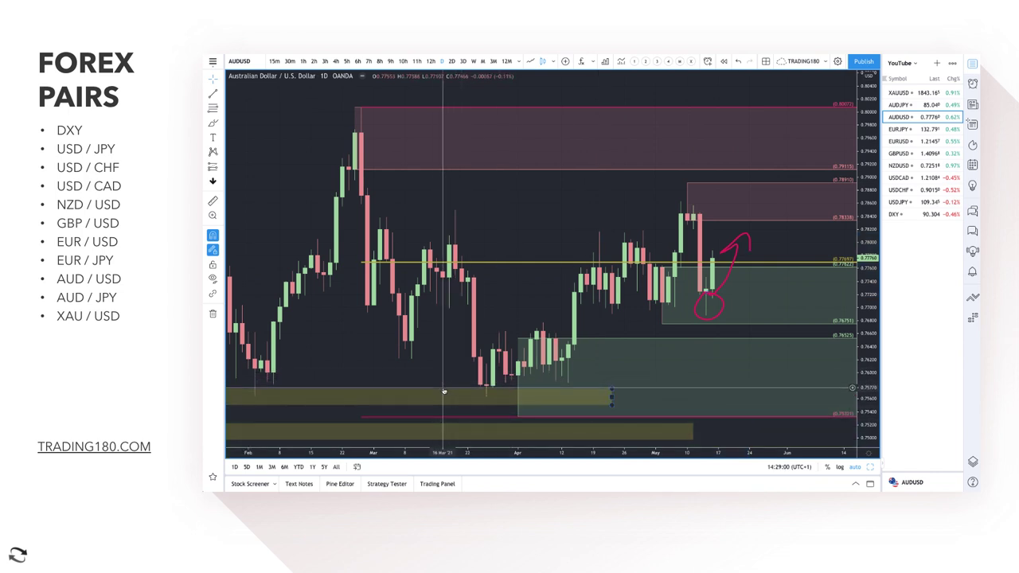
{"action": "key", "text": "Delete"}
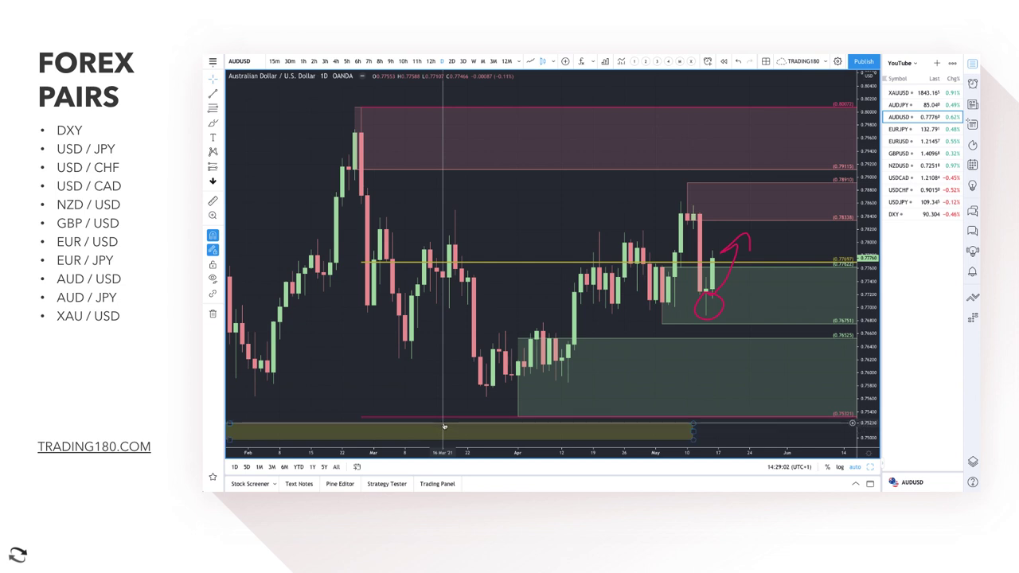
{"action": "key", "text": "Delete"}
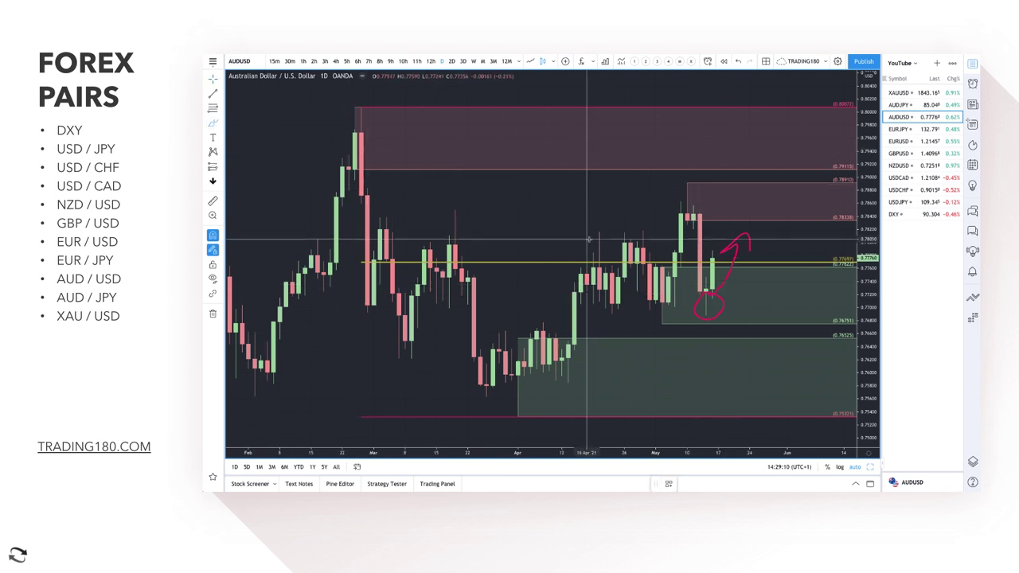
- Brush two downward arrows on AUDUSD, one from the 0.78910 to 0.78338 supply zone and one from the supply zone above 0.79113
{"action": "scroll", "coordinate": [765, 251], "scroll_direction": "up", "scroll_amount": 2}
{"action": "scroll", "coordinate": [765, 251], "scroll_direction": "up", "scroll_amount": 1}
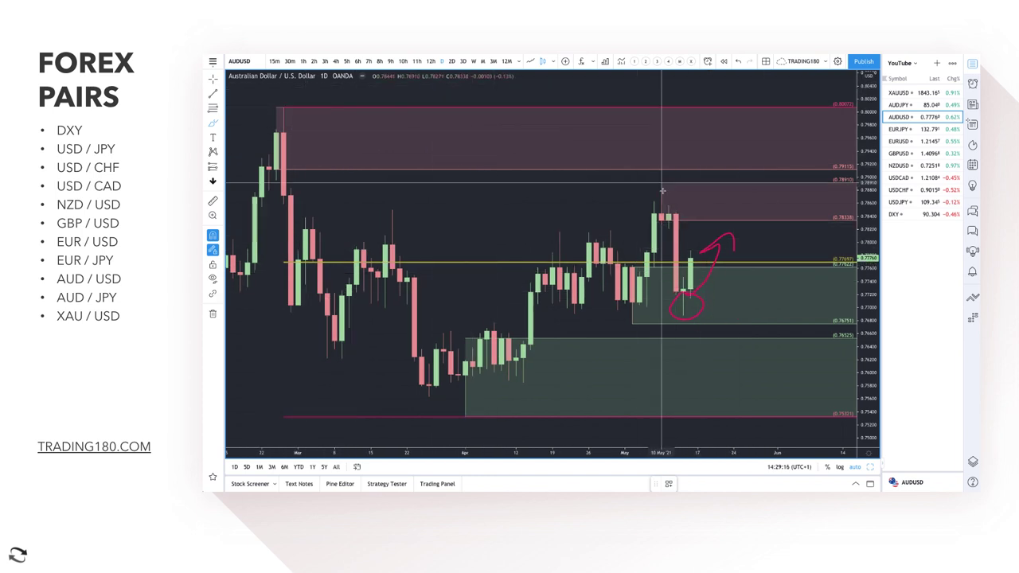
{"action": "mouse_move", "coordinate": [750, 201]}
{"action": "left_mouse_down"}
{"action": "mouse_move", "coordinate": [772, 253]}
{"action": "mouse_move", "coordinate": [785, 242]}
{"action": "left_mouse_up"}
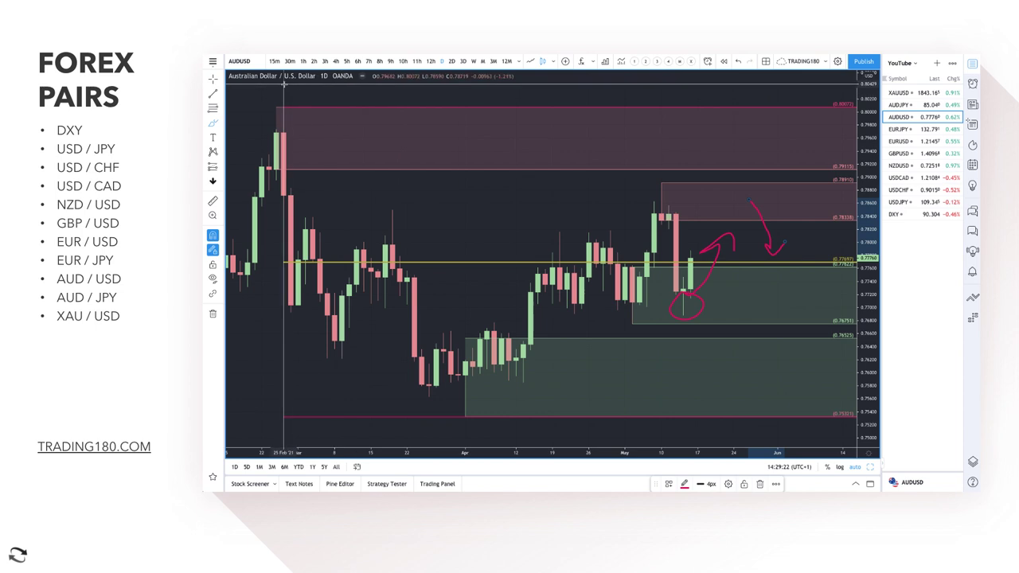
{"action": "mouse_move", "coordinate": [760, 139]}
{"action": "left_mouse_down"}
{"action": "mouse_move", "coordinate": [816, 205]}
{"action": "mouse_move", "coordinate": [823, 193]}
{"action": "left_mouse_up"}
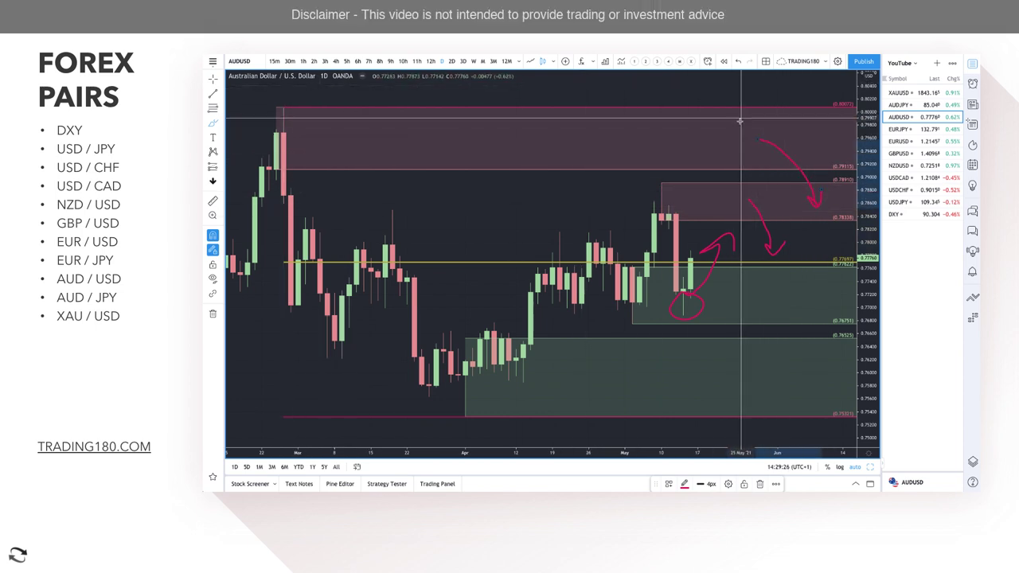
{"action": "scroll", "coordinate": [698, 195], "scroll_direction": "down", "scroll_amount": 3}
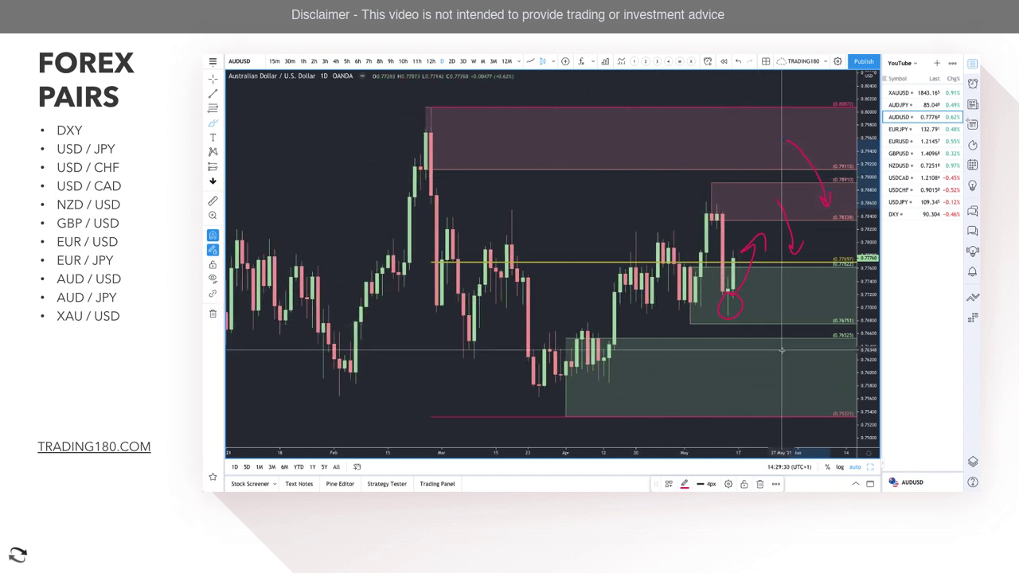
- Open the AUDJPY chart, and brush then erase a circle at the early November low with a long rising arrow
{"action": "left_click", "coordinate": [901, 107]}
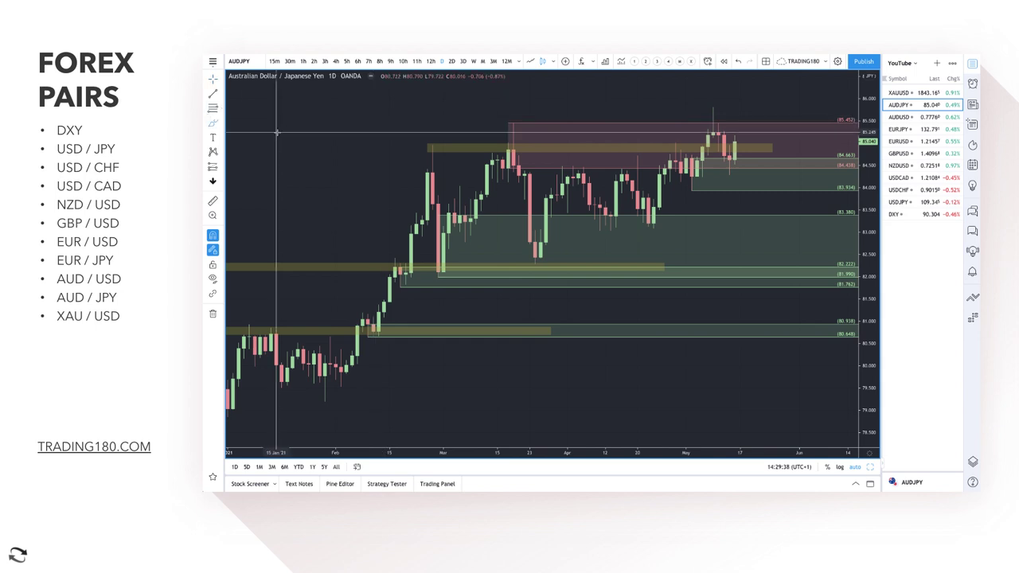
{"action": "scroll", "coordinate": [415, 335], "scroll_direction": "down", "scroll_amount": 3}
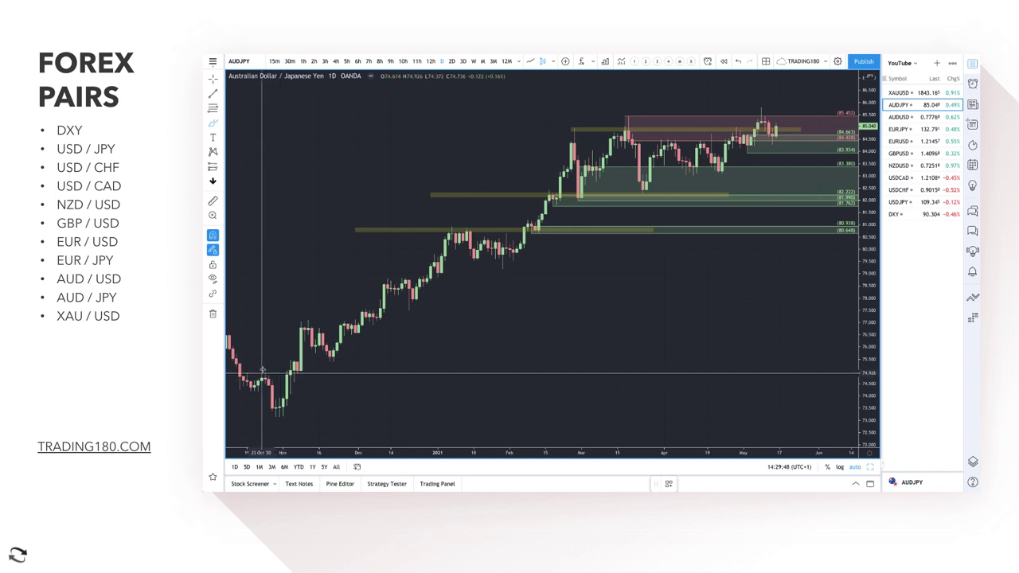
{"action": "mouse_move", "coordinate": [291, 372]}
{"action": "left_mouse_down"}
{"action": "mouse_move", "coordinate": [297, 407]}
{"action": "mouse_move", "coordinate": [307, 381]}
{"action": "mouse_move", "coordinate": [660, 141]}
{"action": "mouse_move", "coordinate": [693, 132]}
{"action": "left_mouse_up"}
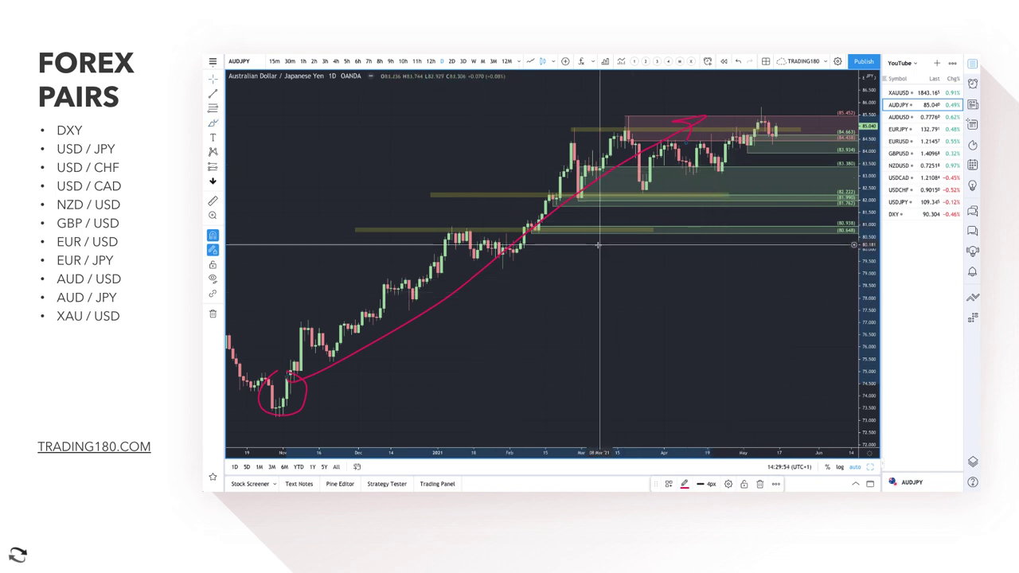
{"action": "key", "text": "Delete"}
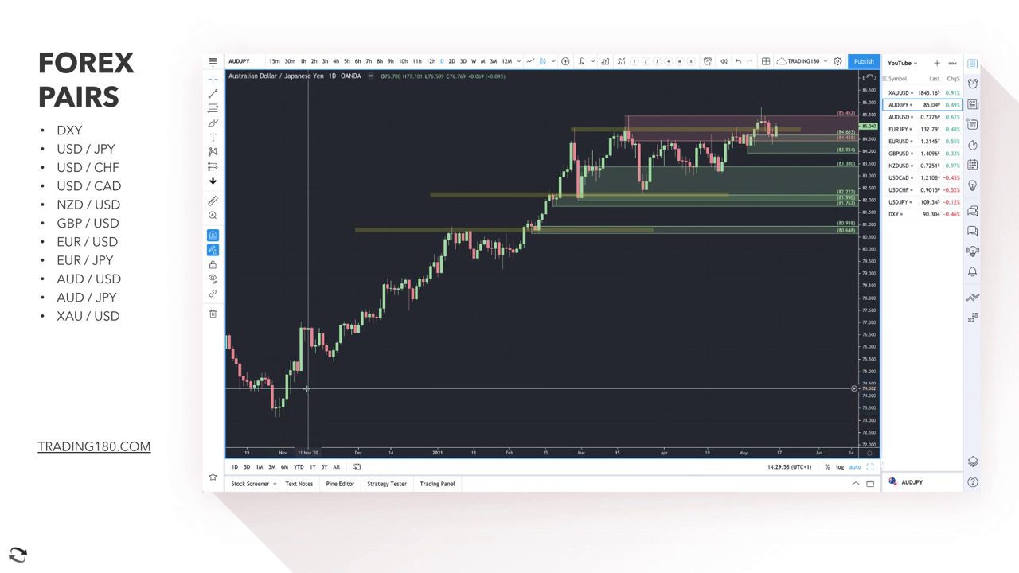
- Delete the AUDJPY supply zone running from 85.452 to 84.438
{"action": "scroll", "coordinate": [573, 263], "scroll_direction": "up", "scroll_amount": 5}
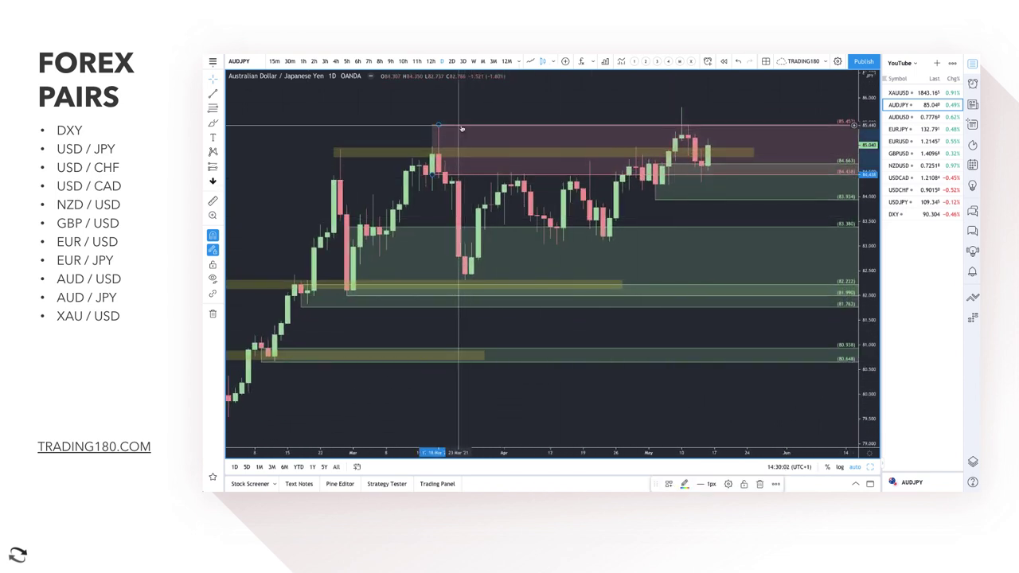
{"action": "key", "text": "Delete"}
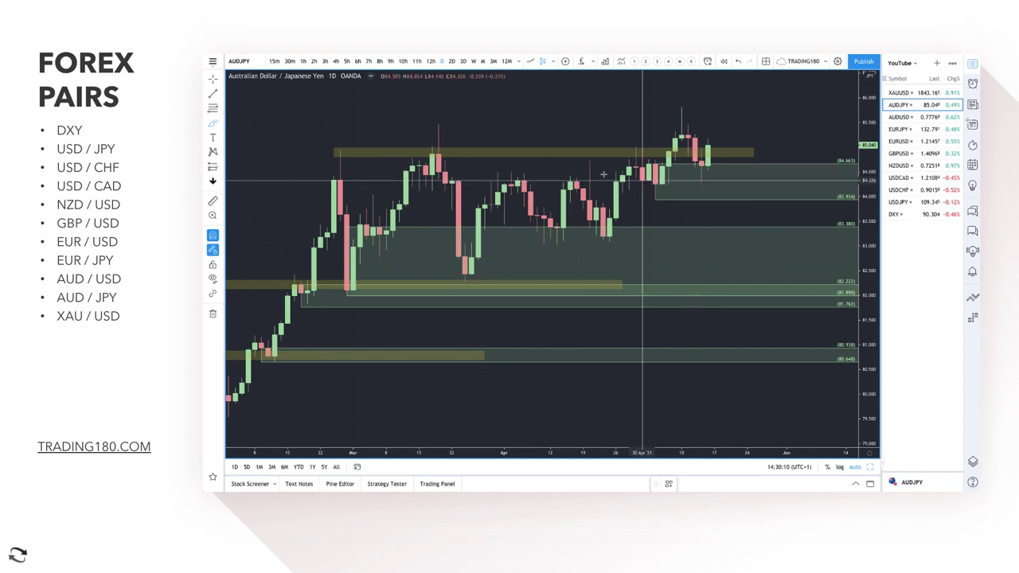
- On AUDJPY, delete the yellow zone near 85.000 and brush a circle at the mid-May low and a rising stroke from the late April low
{"action": "left_click_drag", "start_coordinate": [701, 170], "coordinate": [701, 171]}
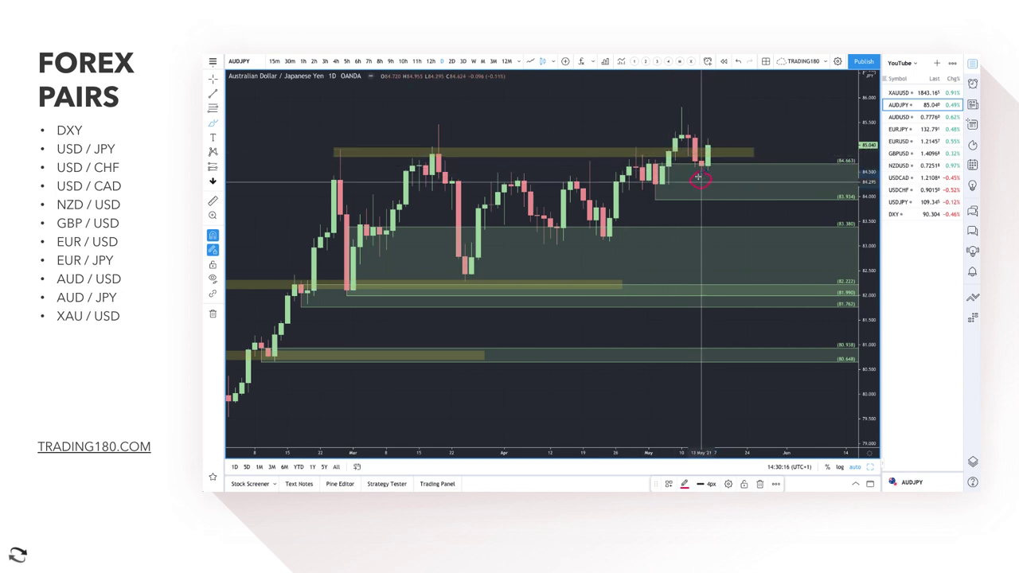
{"action": "key", "text": "Delete"}
{"action": "left_click", "coordinate": [211, 124]}
{"action": "mouse_move", "coordinate": [603, 232]}
{"action": "left_mouse_down"}
{"action": "mouse_move", "coordinate": [618, 173]}
{"action": "mouse_move", "coordinate": [636, 166]}
{"action": "left_mouse_up"}
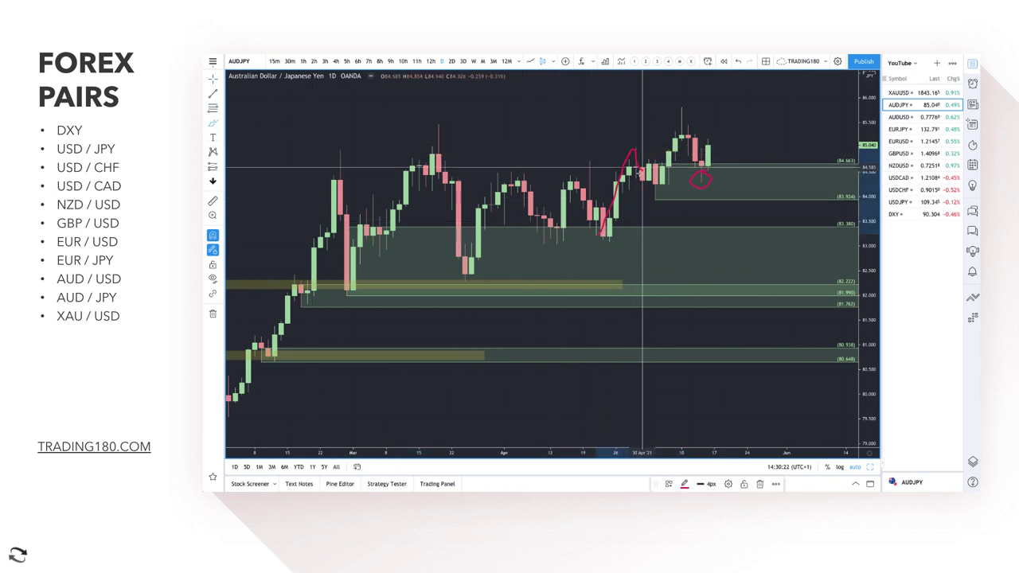
- Brush AUDJPY paths dipping to the 83.934 zone edge and below 83.380 before turning up, and undo them
{"action": "mouse_move", "coordinate": [648, 201]}
{"action": "left_mouse_down"}
{"action": "mouse_move", "coordinate": [675, 111]}
{"action": "mouse_move", "coordinate": [660, 199]}
{"action": "mouse_move", "coordinate": [704, 181]}
{"action": "mouse_move", "coordinate": [709, 137]}
{"action": "mouse_move", "coordinate": [750, 199]}
{"action": "mouse_move", "coordinate": [796, 166]}
{"action": "mouse_move", "coordinate": [799, 177]}
{"action": "left_mouse_up"}
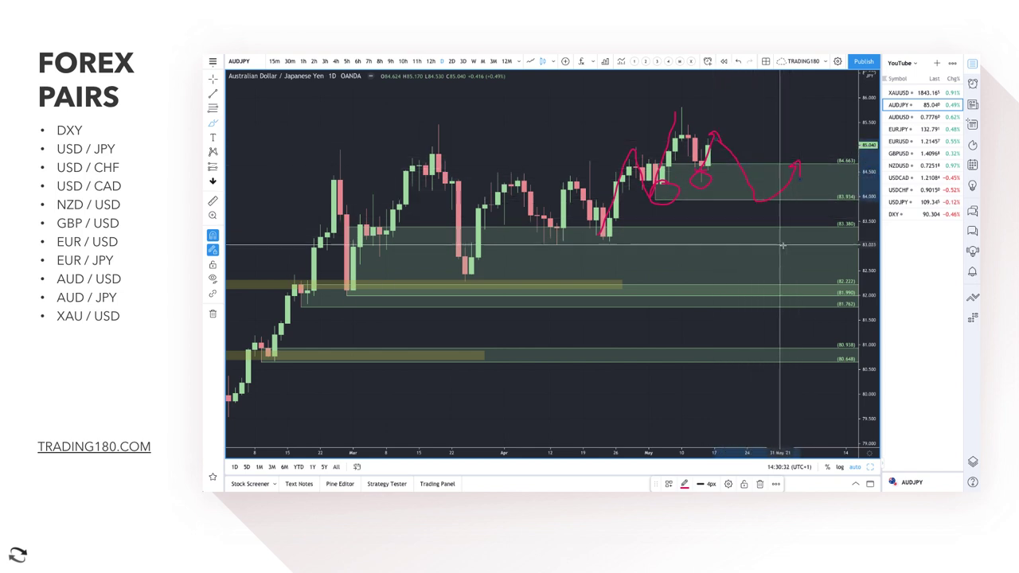
{"action": "mouse_move", "coordinate": [749, 197]}
{"action": "left_mouse_down"}
{"action": "mouse_move", "coordinate": [766, 253]}
{"action": "mouse_move", "coordinate": [802, 233]}
{"action": "mouse_move", "coordinate": [818, 237]}
{"action": "left_mouse_up"}
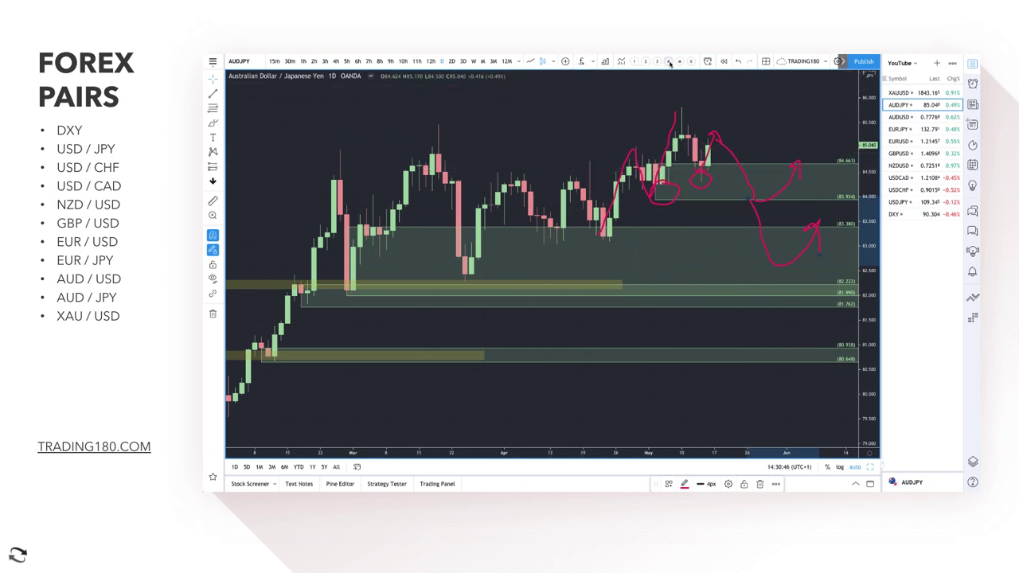
{"action": "left_click", "coordinate": [736, 62]}
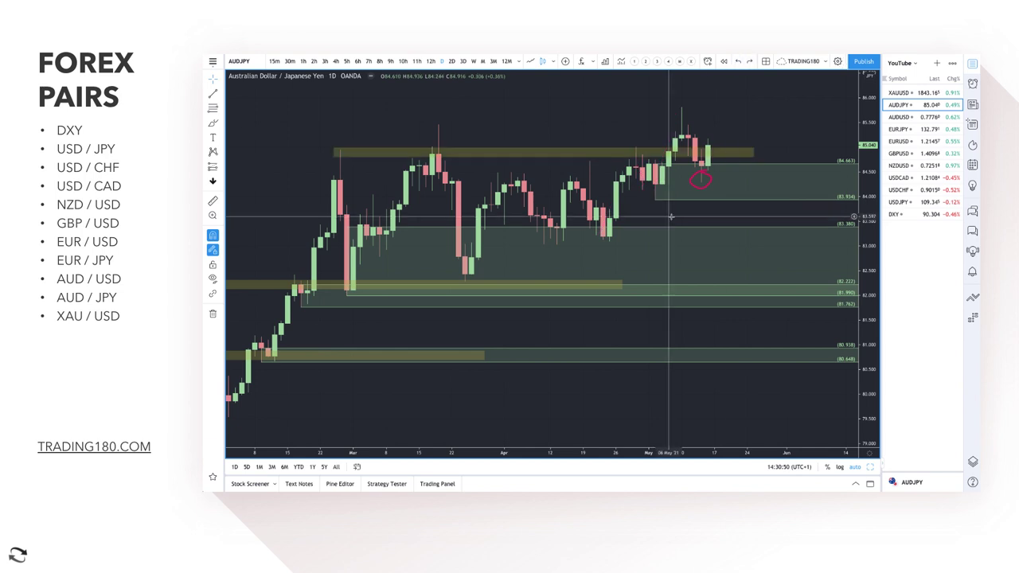
- Delete the brushed circle at AUDJPY's mid-May low and the yellow zone near 85.000
{"action": "right_click", "coordinate": [712, 178]}
{"action": "left_click", "coordinate": [711, 182]}
{"action": "key", "text": "Delete"}
{"action": "key", "text": "Delete"}
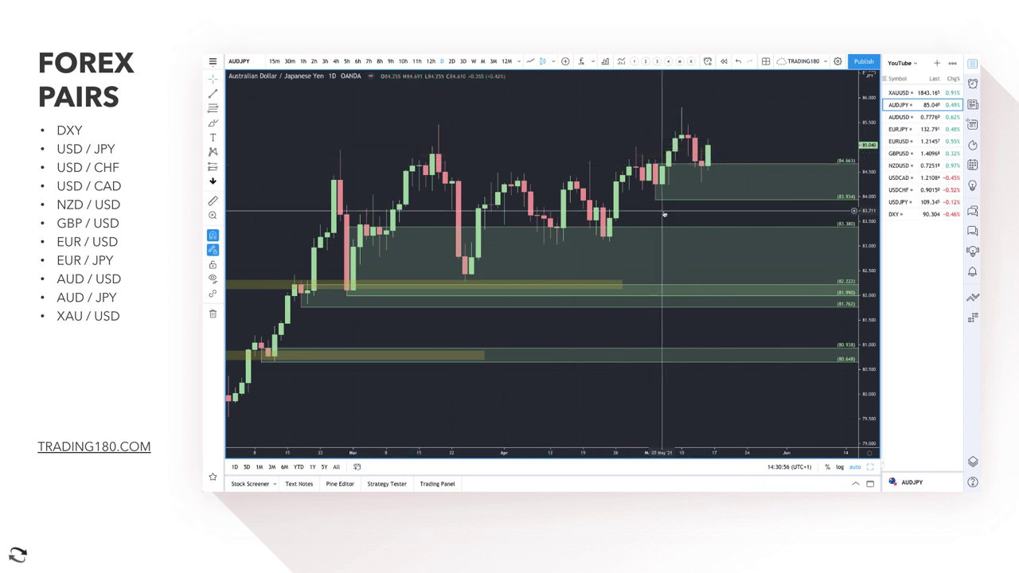
- Mark an AUDJPY zone from 85.805 to 85.185, apply the 1. SUPPLY template and brush a downward path from it
{"action": "left_click", "coordinate": [213, 109]}
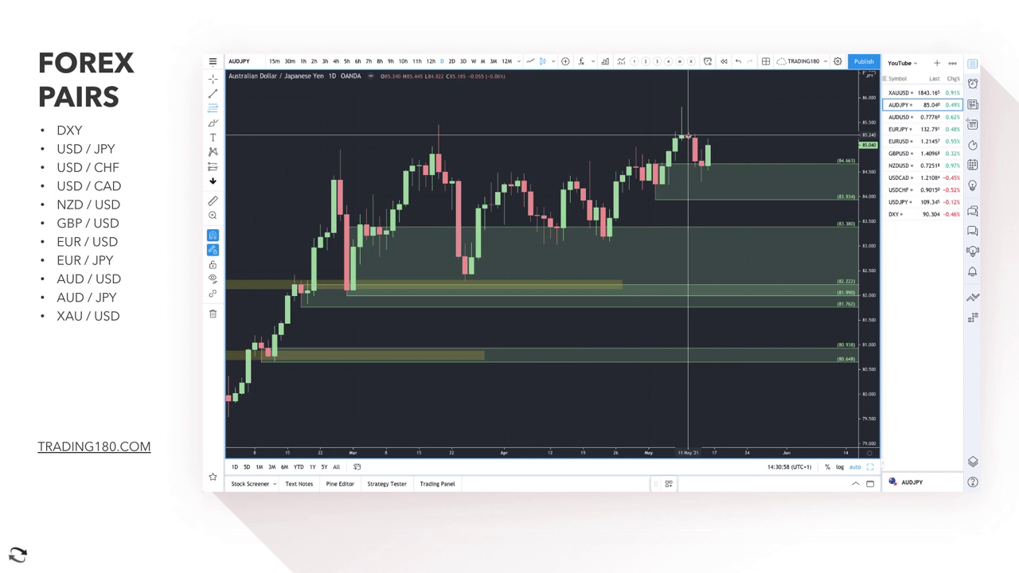
{"action": "left_click_drag", "start_coordinate": [683, 136], "coordinate": [681, 107]}
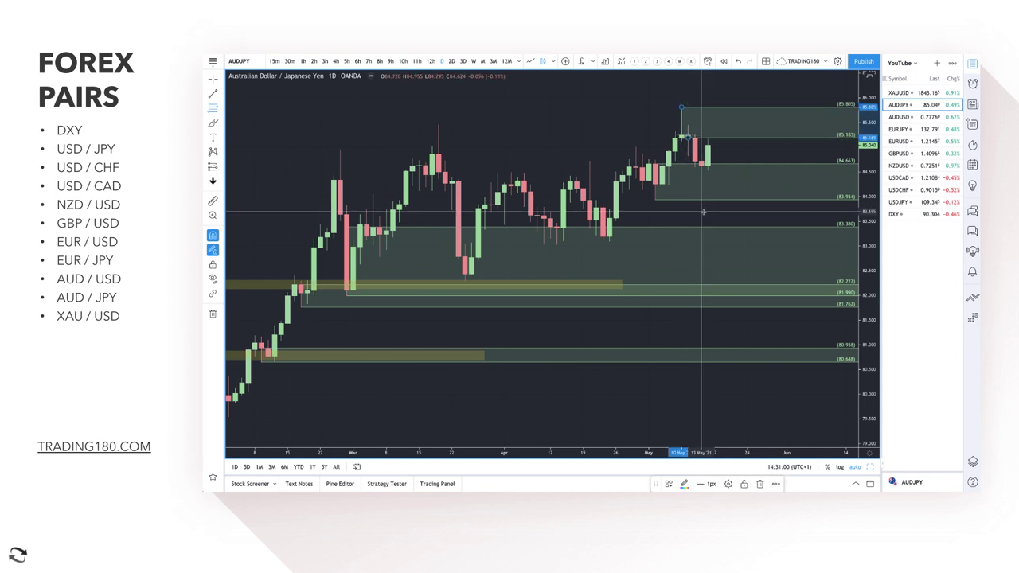
{"action": "left_click", "coordinate": [668, 484]}
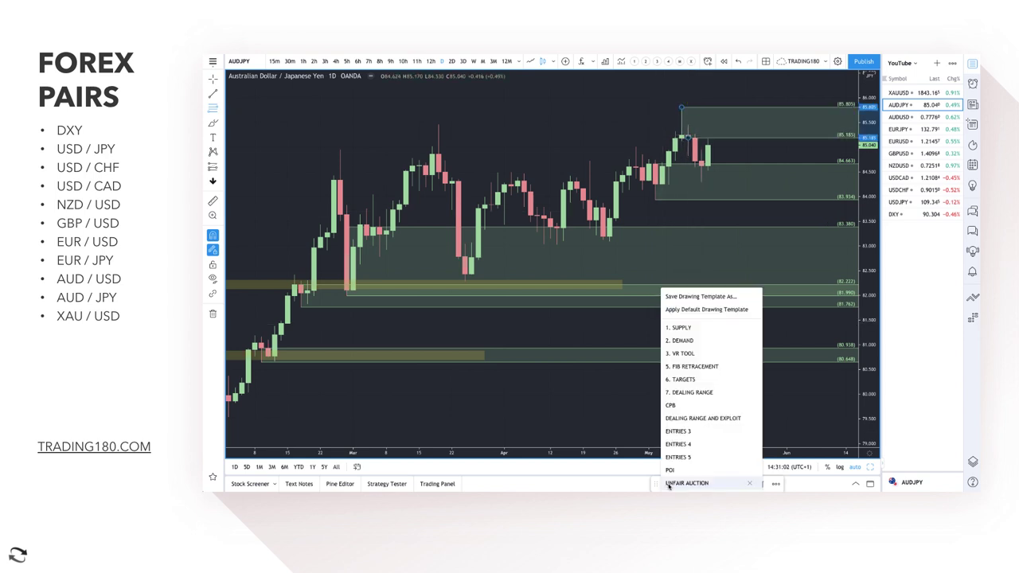
{"action": "left_click", "coordinate": [703, 341]}
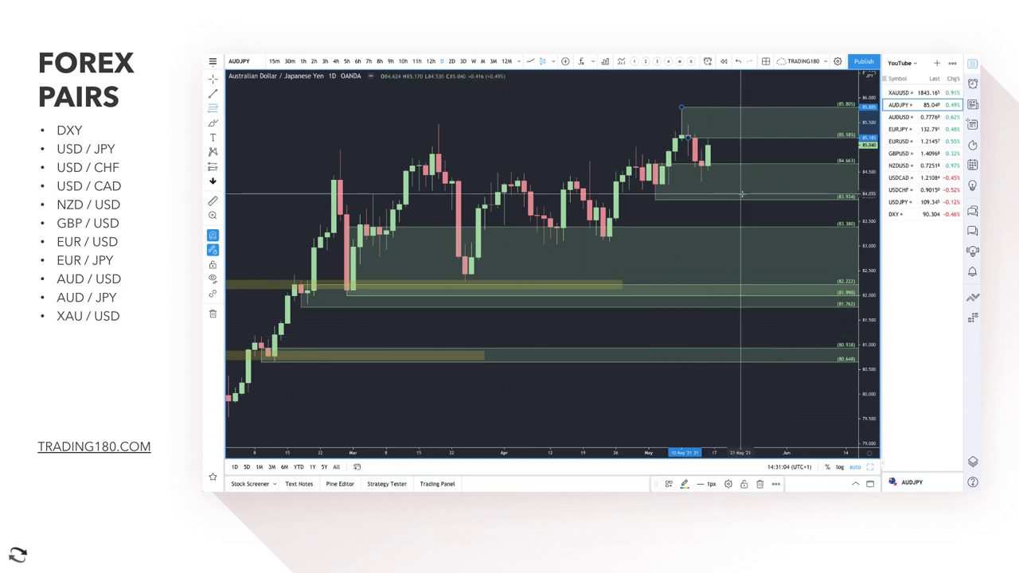
{"action": "left_click", "coordinate": [669, 485]}
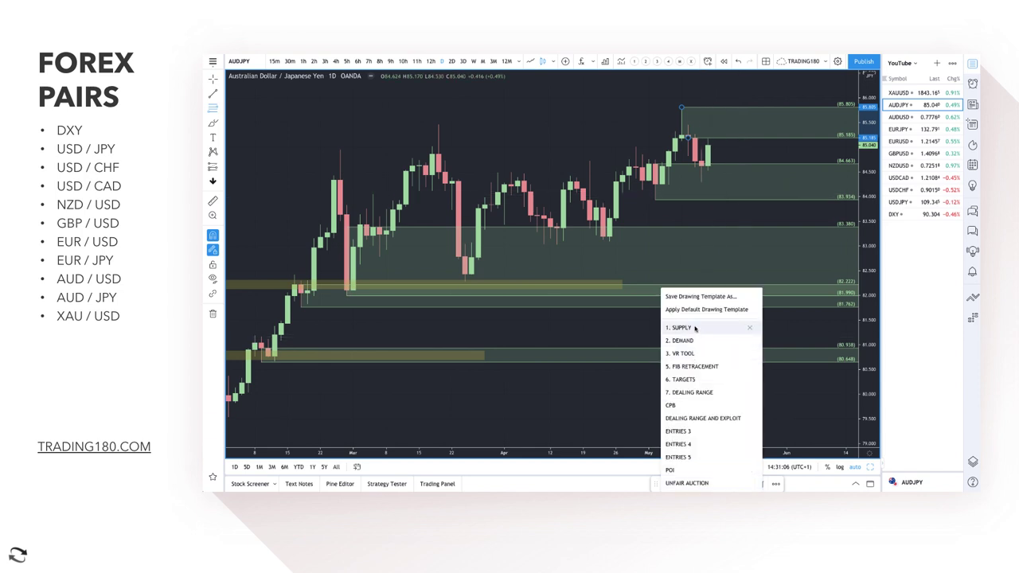
{"action": "left_click", "coordinate": [694, 329]}
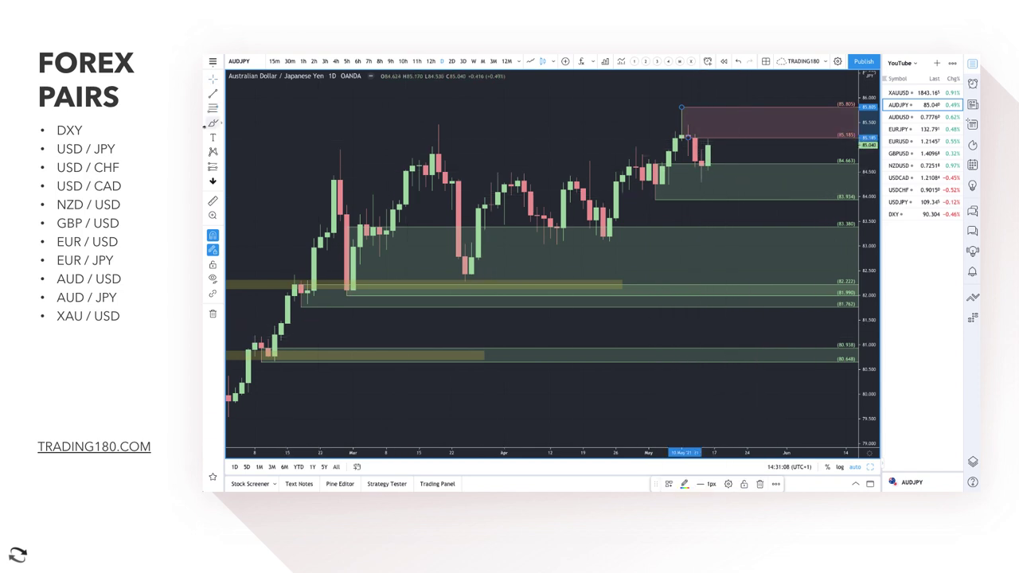
{"action": "left_click", "coordinate": [212, 124]}
{"action": "left_click_drag", "start_coordinate": [734, 111], "coordinate": [769, 166]}
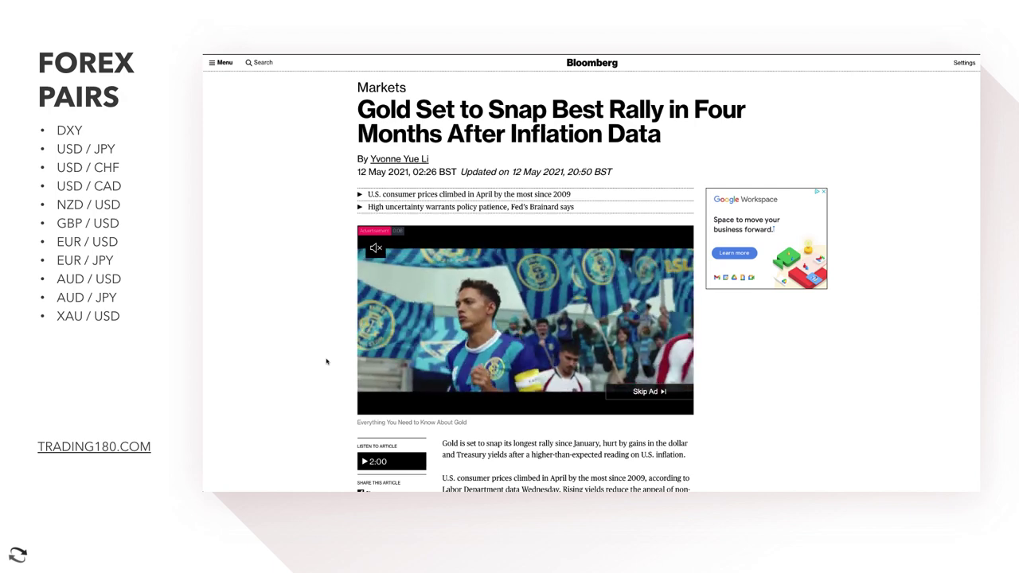
- Review the Bloomberg gold article, and brush a line at 1838.770 on XAUUSD with two alternative paths that dip and turn up
{"action": "scroll", "coordinate": [326, 362], "scroll_direction": "down", "scroll_amount": 3}
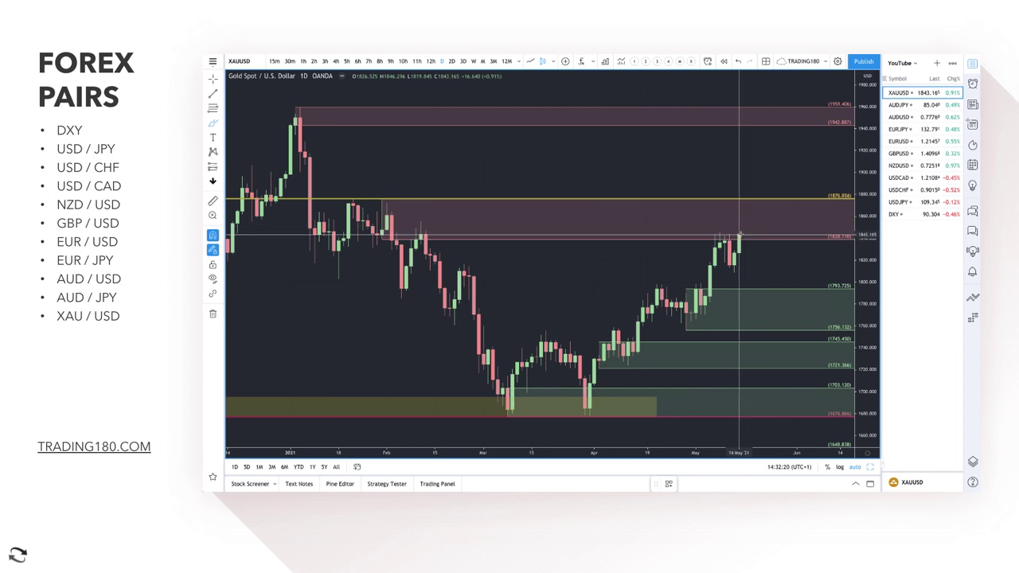
{"action": "mouse_move", "coordinate": [740, 235]}
{"action": "left_mouse_down"}
{"action": "mouse_move", "coordinate": [761, 288]}
{"action": "mouse_move", "coordinate": [797, 272]}
{"action": "left_mouse_up"}
{"action": "left_click_drag", "start_coordinate": [740, 234], "coordinate": [755, 198]}
{"action": "left_click_drag", "start_coordinate": [740, 238], "coordinate": [800, 240]}
{"action": "left_click_drag", "start_coordinate": [731, 272], "coordinate": [796, 273]}
{"action": "mouse_move", "coordinate": [755, 186]}
{"action": "left_mouse_down"}
{"action": "mouse_move", "coordinate": [783, 261]}
{"action": "mouse_move", "coordinate": [798, 210]}
{"action": "mouse_move", "coordinate": [818, 197]}
{"action": "left_mouse_up"}
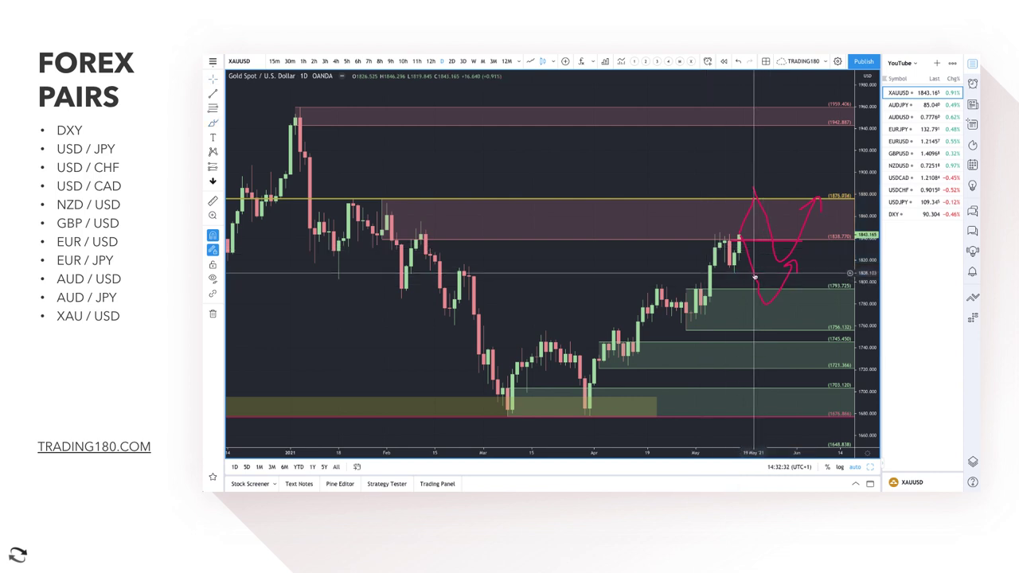
- Remove all the brushed path strokes and the horizontal stroke from the XAUUSD chart
{"action": "left_click_drag", "start_coordinate": [783, 265], "coordinate": [787, 280]}
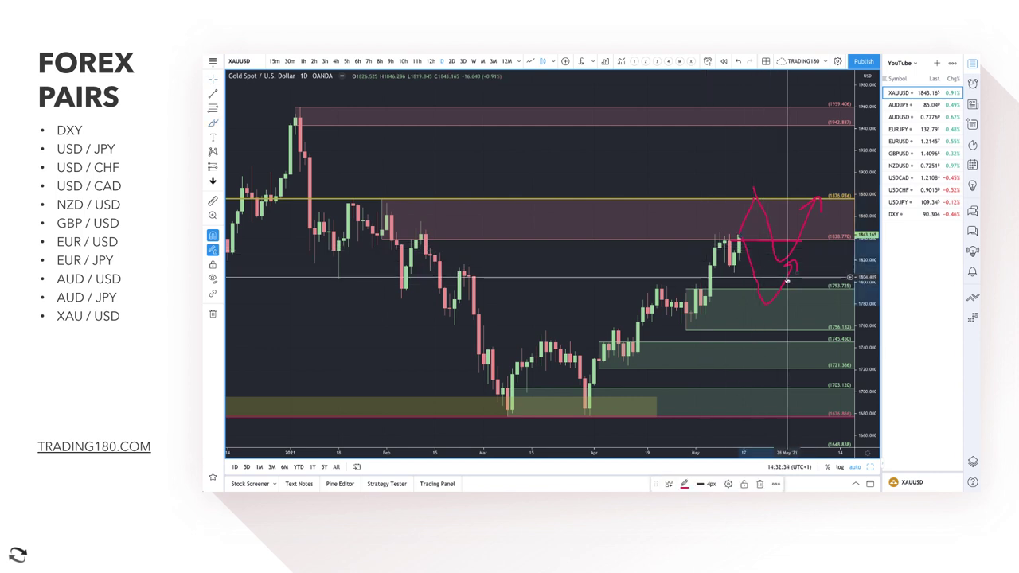
{"action": "key", "text": "ctrl+z"}
{"action": "key", "text": "ctrl+z"}
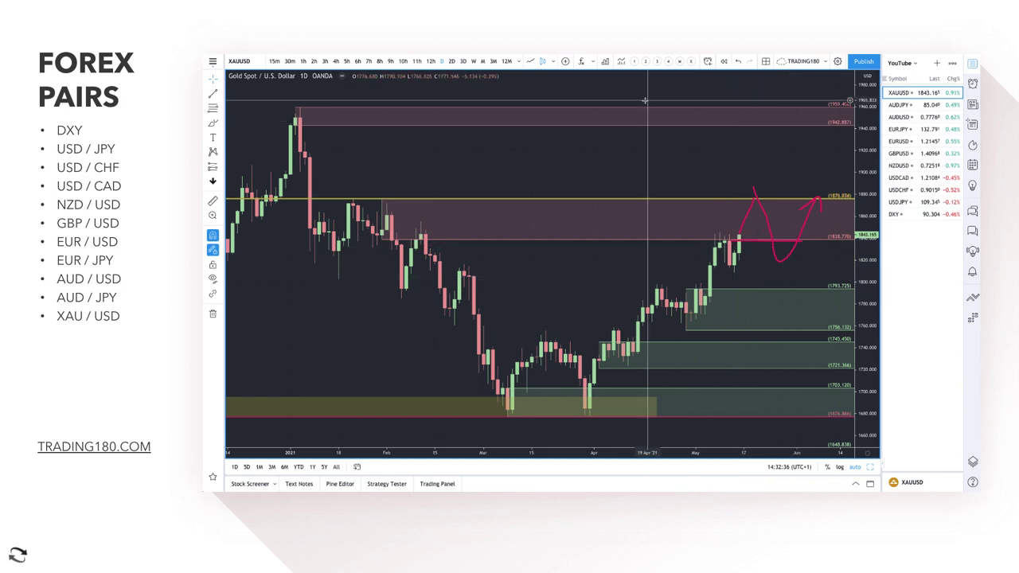
{"action": "left_click", "coordinate": [737, 61]}
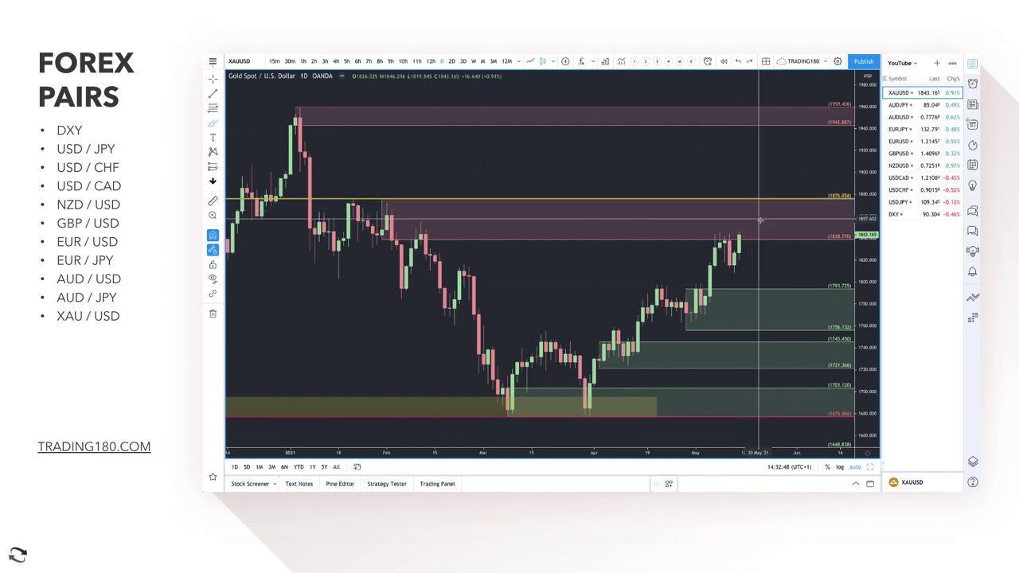
- Brush a downward arrow on XAUUSD from the supply zone above 1838.770 into the 1793.725 to 1756.132 demand zone
{"action": "mouse_move", "coordinate": [746, 228]}
{"action": "left_mouse_down"}
{"action": "mouse_move", "coordinate": [783, 304]}
{"action": "mouse_move", "coordinate": [790, 298]}
{"action": "left_mouse_up"}
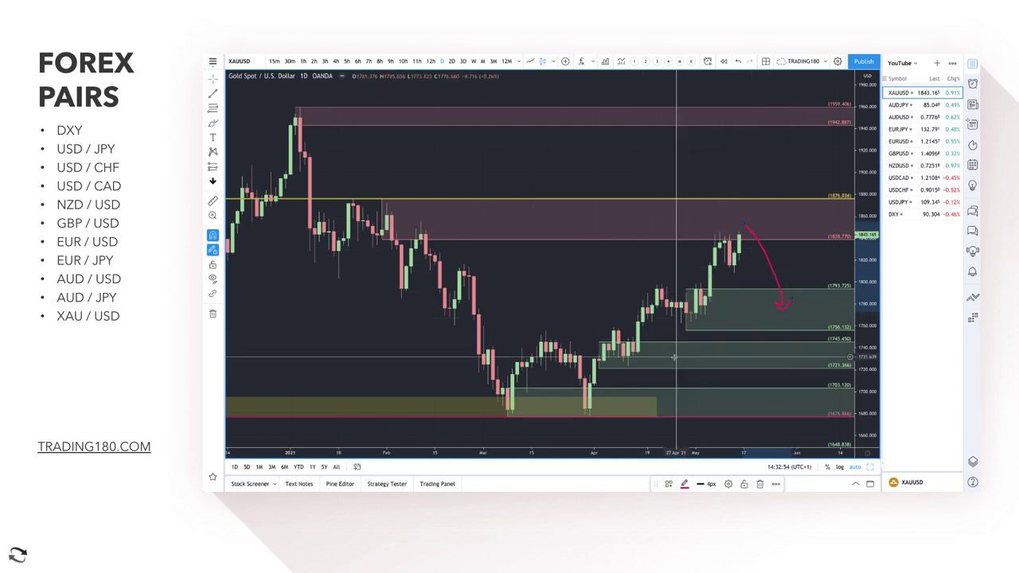
{"action": "scroll", "coordinate": [674, 357], "scroll_direction": "down", "scroll_amount": 3}
{"action": "scroll", "coordinate": [732, 334], "scroll_direction": "down", "scroll_amount": 3}
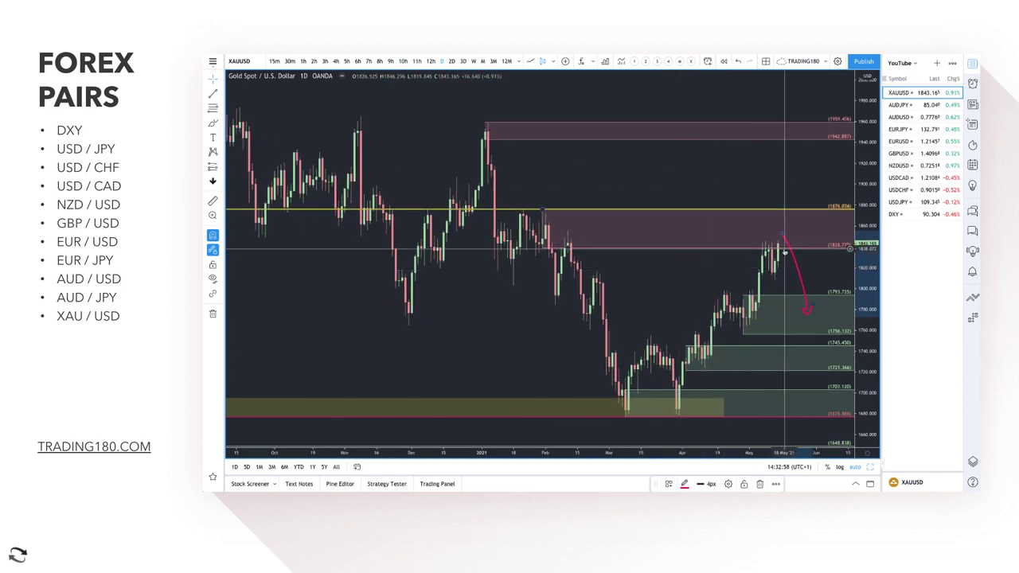
{"action": "scroll", "coordinate": [785, 252], "scroll_direction": "up", "scroll_amount": 1}
{"action": "scroll", "coordinate": [784, 252], "scroll_direction": "up", "scroll_amount": 3}
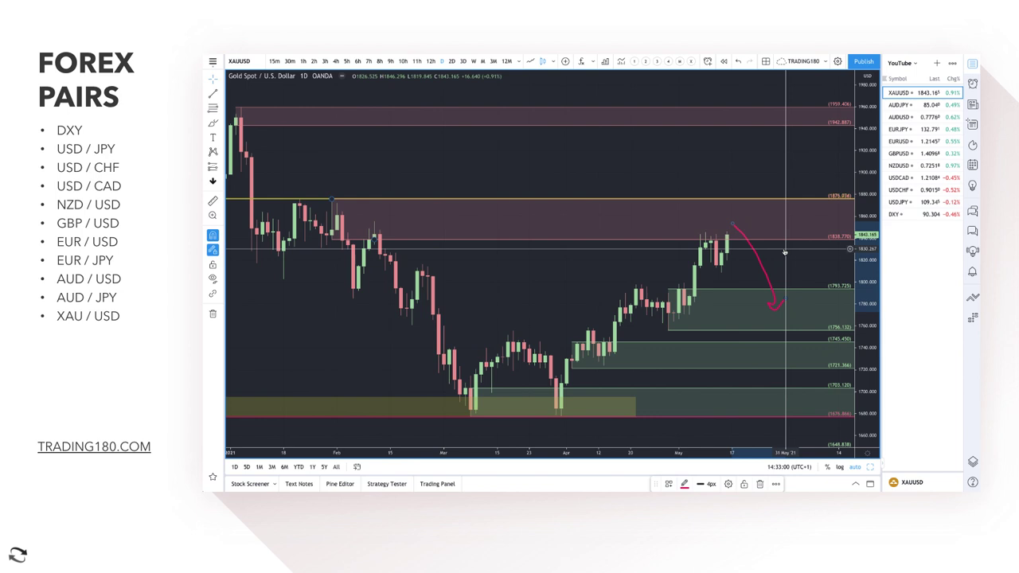